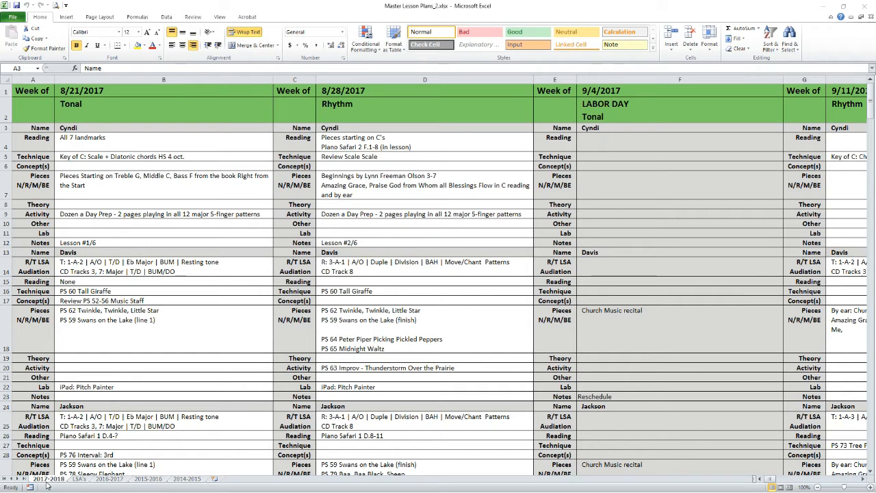
- Look through the 2016-2017, 2015-2016 and 2014-2015 lesson plan sheets, finishing back on the 2017-2018 sheet
left_click(107, 480)
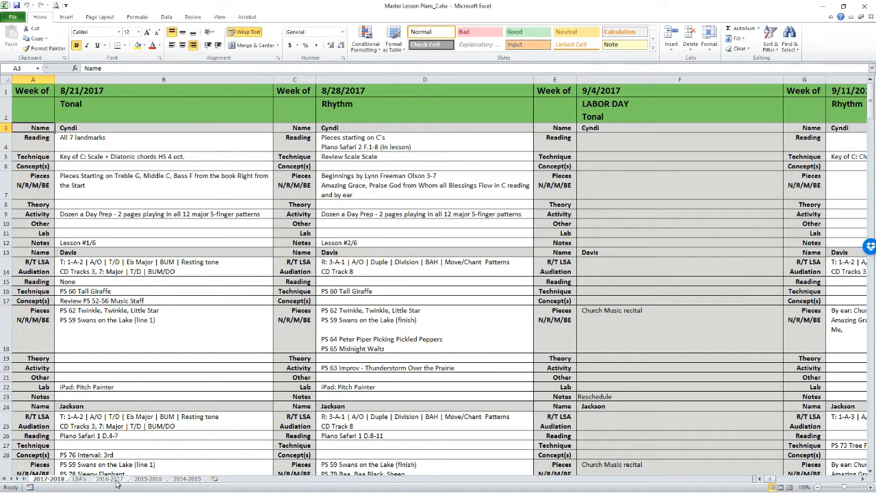
left_click(111, 479)
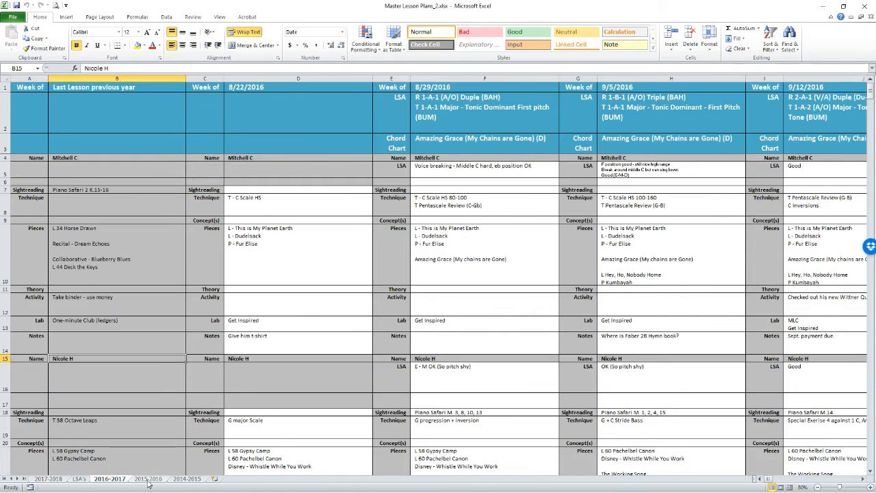
left_click(147, 479)
left_click(187, 479)
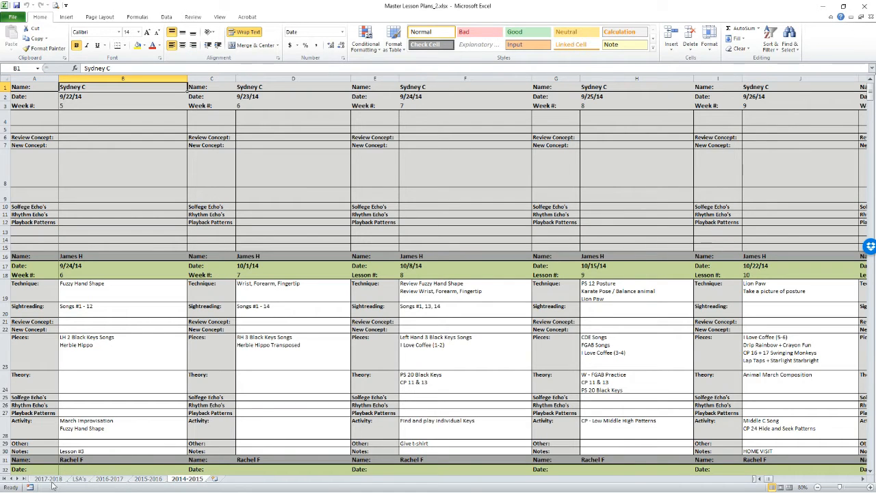
left_click(49, 480)
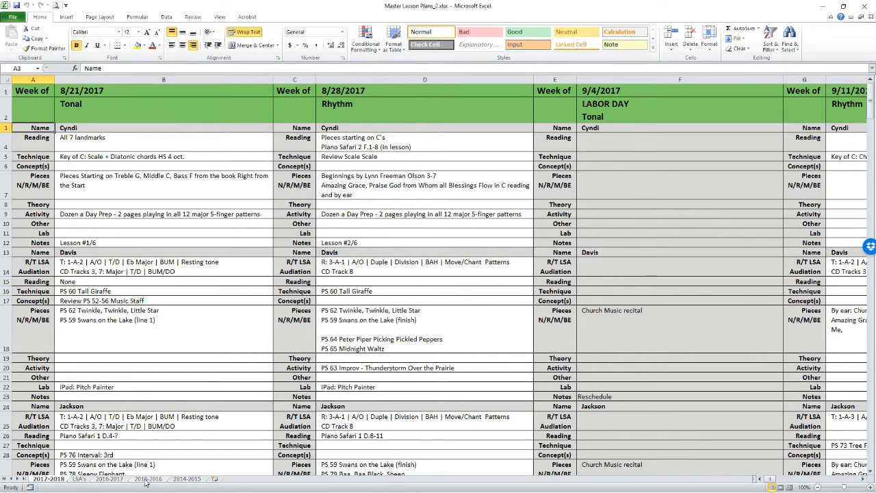
- Add a new worksheet and place it before the 2017-2018 sheet
left_click(214, 479)
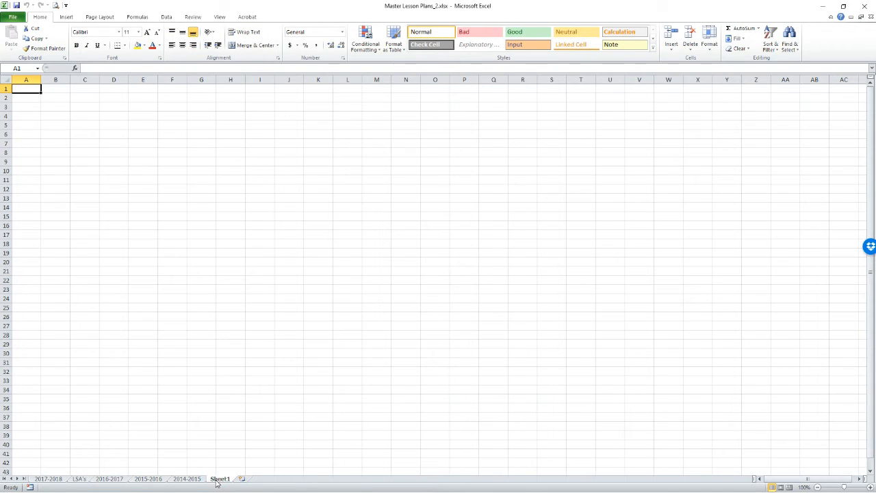
left_click_drag(215, 481, 39, 480)
left_click(40, 480)
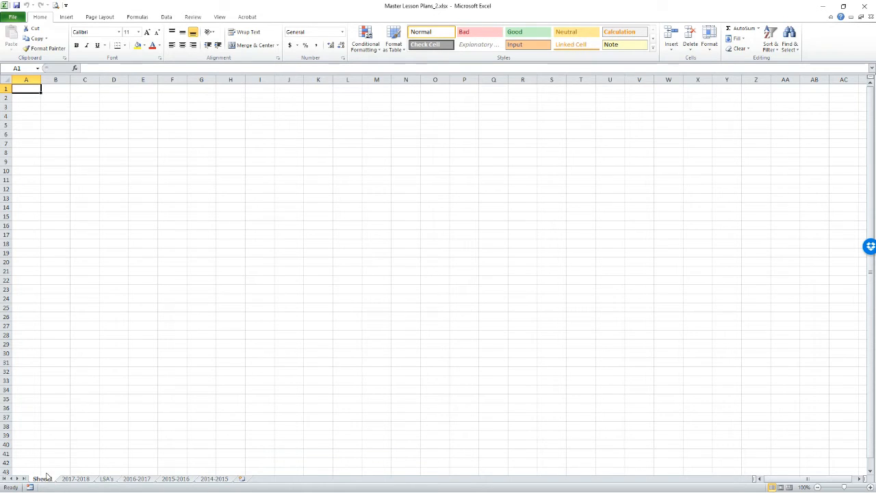
- Rename the new worksheet as 2018-2019
right_click(45, 481)
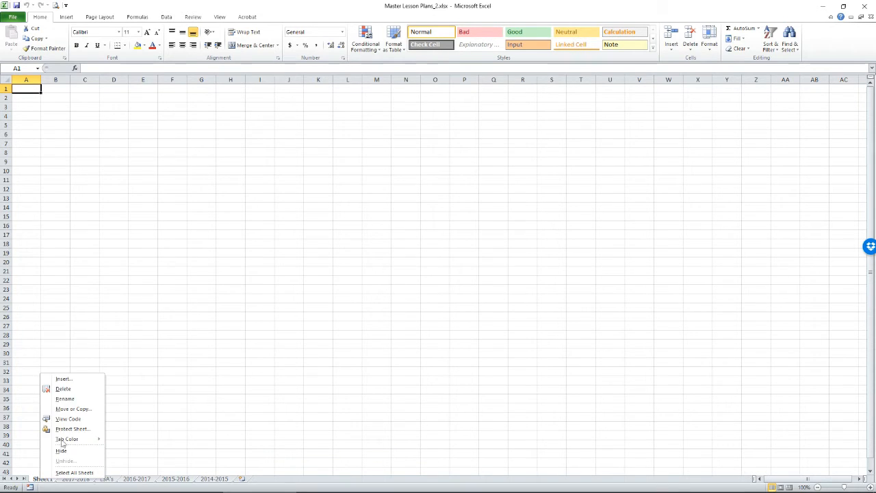
left_click(78, 399)
type("20")
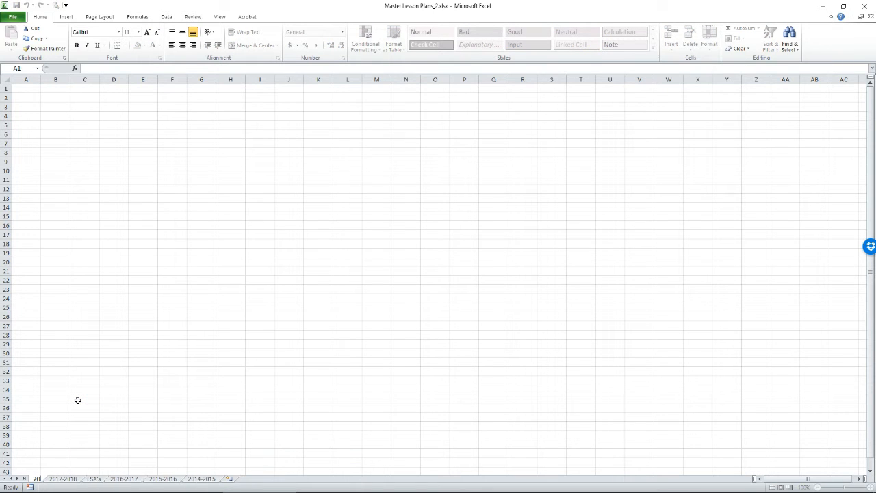
type("18-2019")
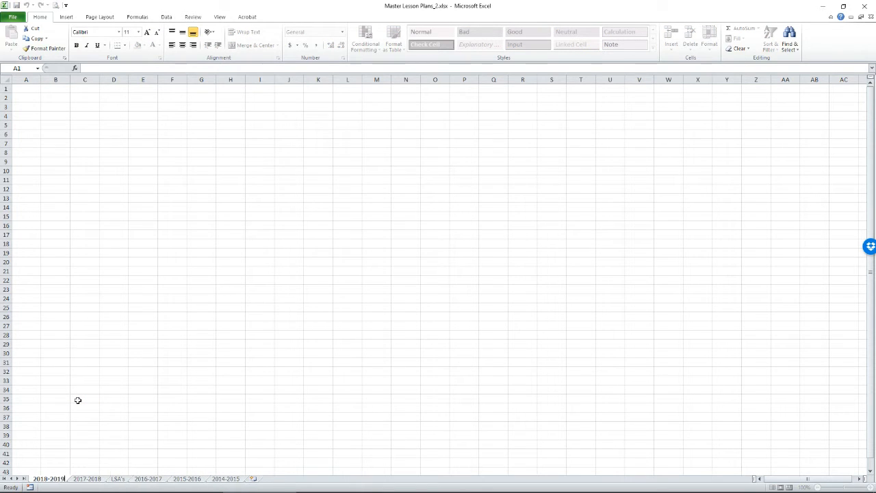
left_click(77, 400)
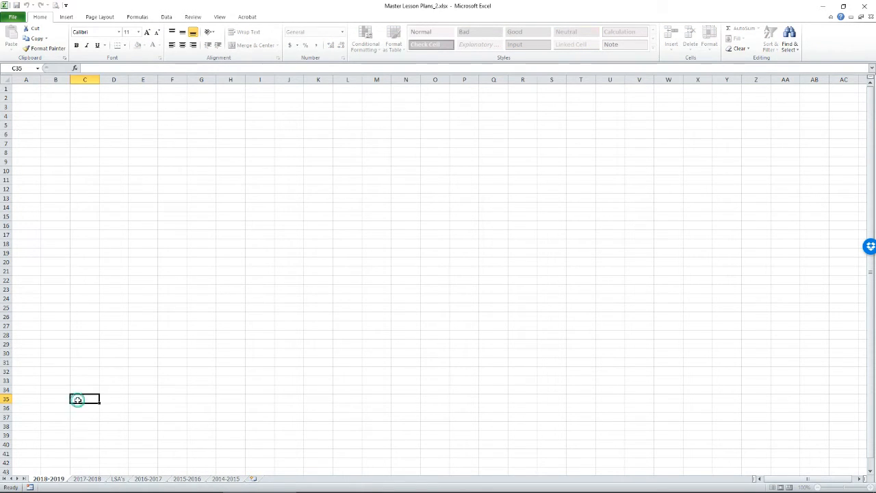
- Examine the "Week of" date headings across row 1 of the 2017-2018 sheet through the end of the year
left_click(87, 479)
left_click(123, 196)
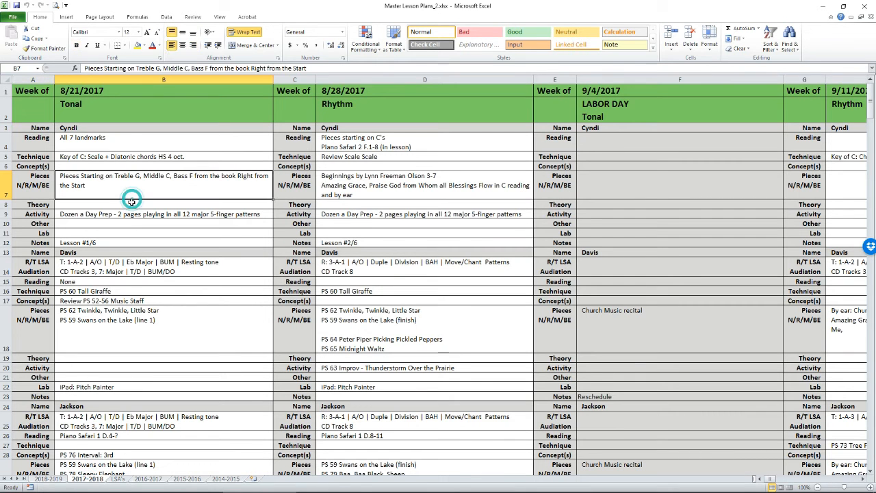
left_click(35, 93)
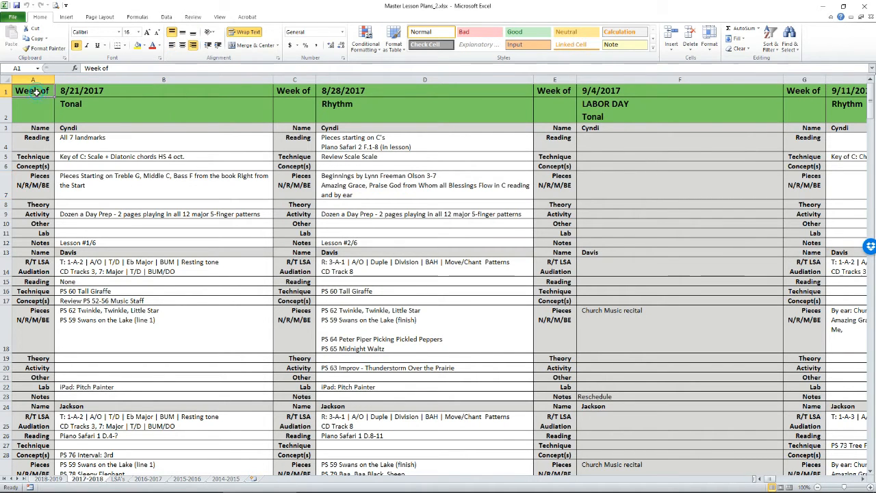
key("Right")
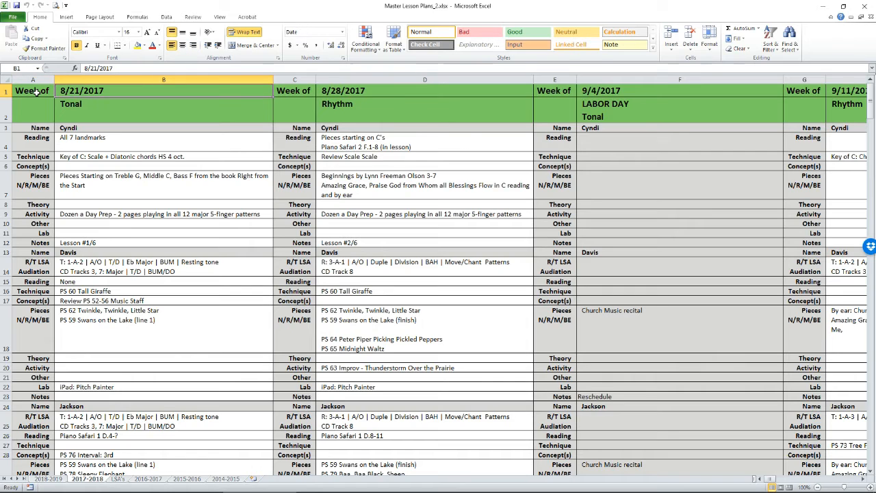
key("Right")
key("Right")
key("Right")
key("Right")
key("Right")
key("Right")
key("Right")
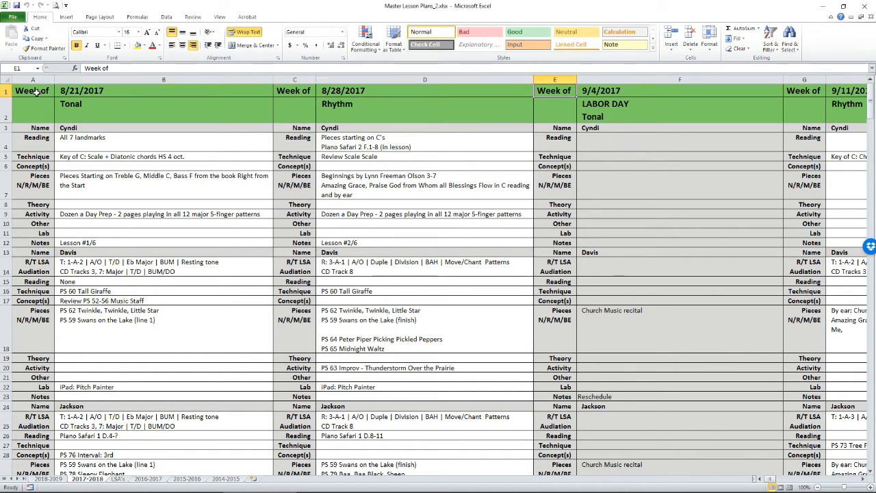
key("Right")
key("Right")
key("Right")
key("Right")
key("Right")
key("Right")
key("Right")
key("Right")
key("Right")
key("Right")
key("Right")
key("Right")
key("Right")
key("Right")
key("Right")
key("Right")
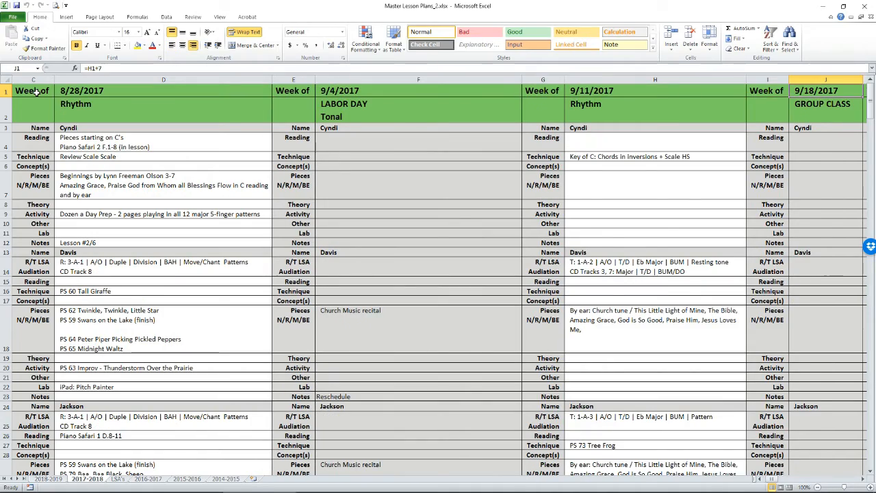
key("Right")
key("Right")
key("Right")
key("Right")
key("Right")
key("Right")
key("Right")
key("Right")
key("Right")
key("Right")
key("Right")
key("Right")
key("Right")
key("Right")
key("Right")
key("Right")
key("Right")
key("Right")
key("Right")
key("Right")
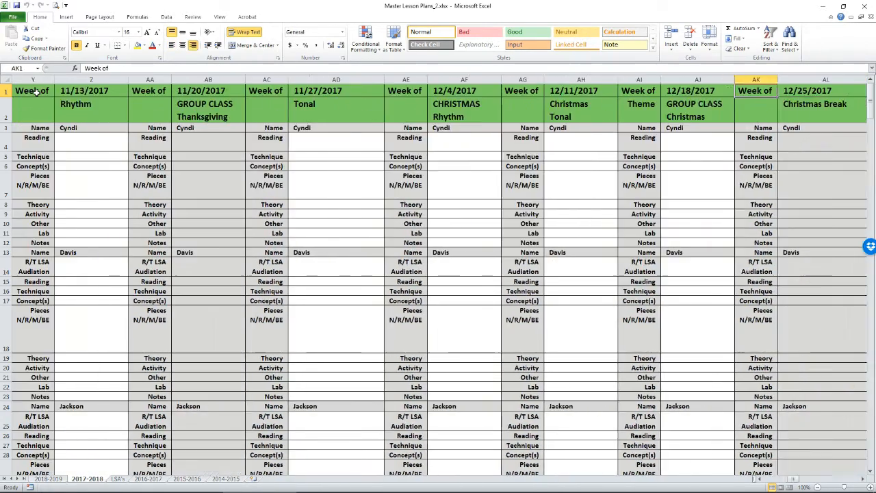
key("Right")
key("Right")
key("Right")
key("Right")
key("Right")
key("Right")
key("Right")
key("Right")
key("Right")
key("Right")
key("Right")
key("Right")
key("Right")
key("Right")
key("Right")
key("Right")
key("Right")
key("Right")
key("Right")
key("Right")
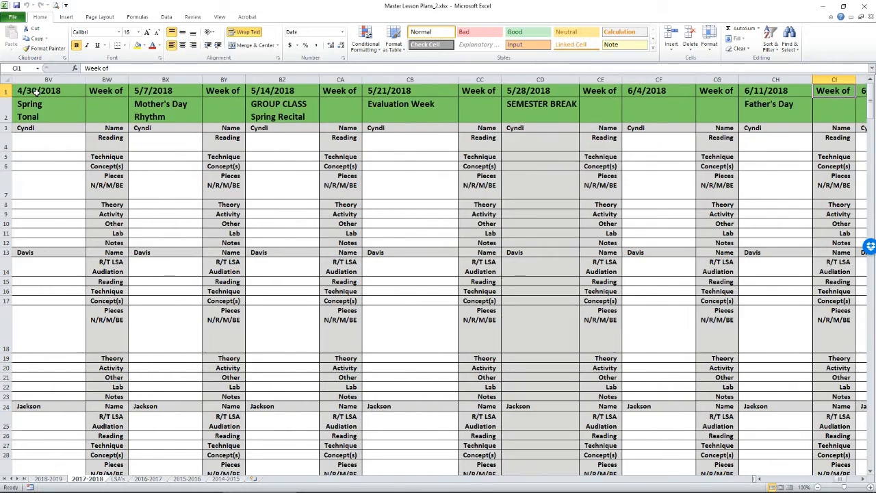
key("Left")
key("Left")
key("Left")
key("Left")
key("Left")
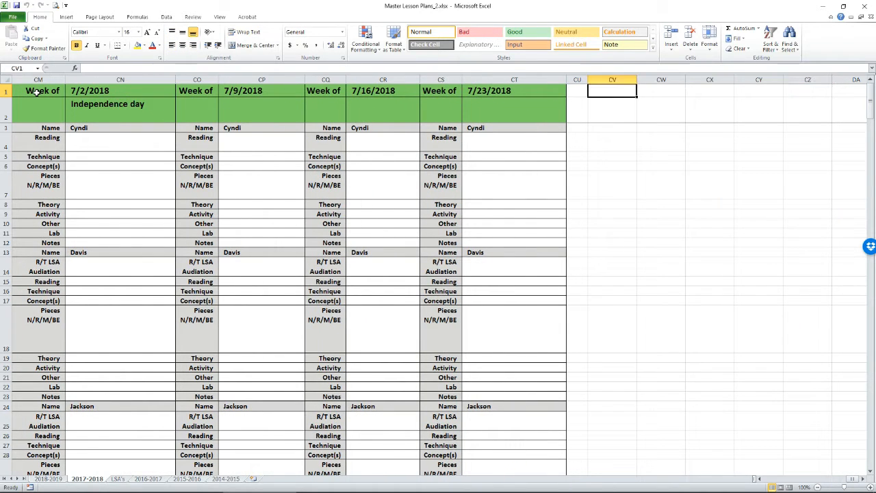
key("ctrl+Home")
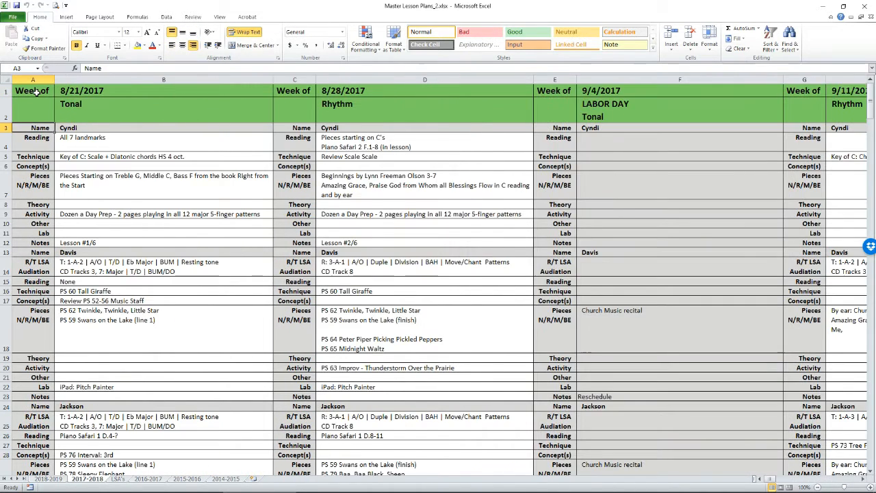
- Examine the weekly themes, group classes and holidays in row 2 of the 2017-2018 sheet through the week of 10/30/2017
key("Up")
key("Up")
key("Down")
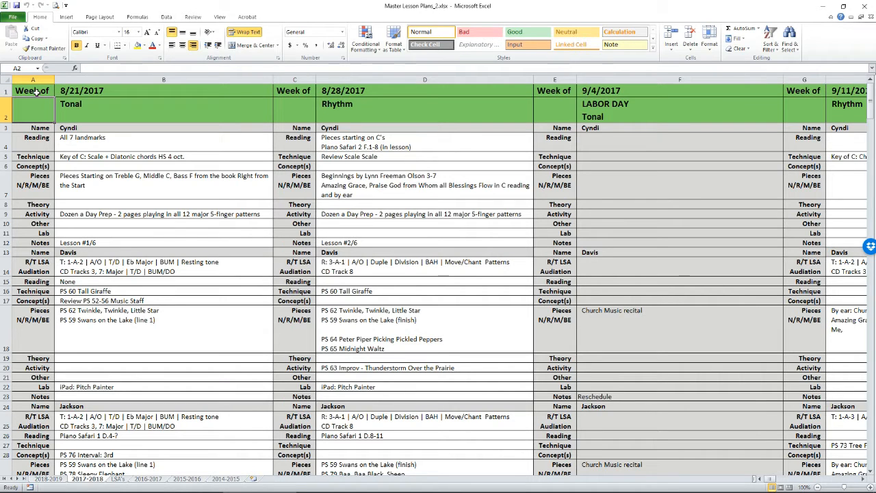
key("Right")
key("Right")
key("Right")
key("Right")
key("Right")
key("Right")
key("Right")
key("Right")
key("Right")
key("Left")
key("Left")
key("Left")
key("Left")
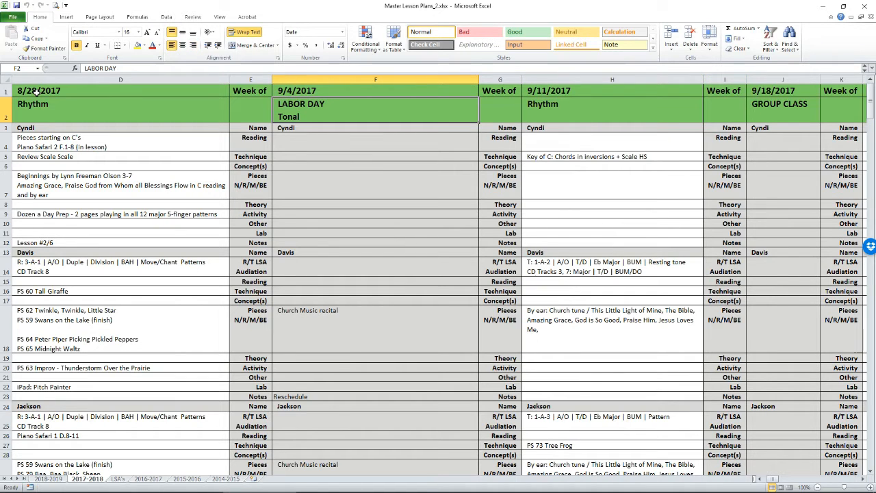
key("Right")
key("Right")
key("Right")
key("Right")
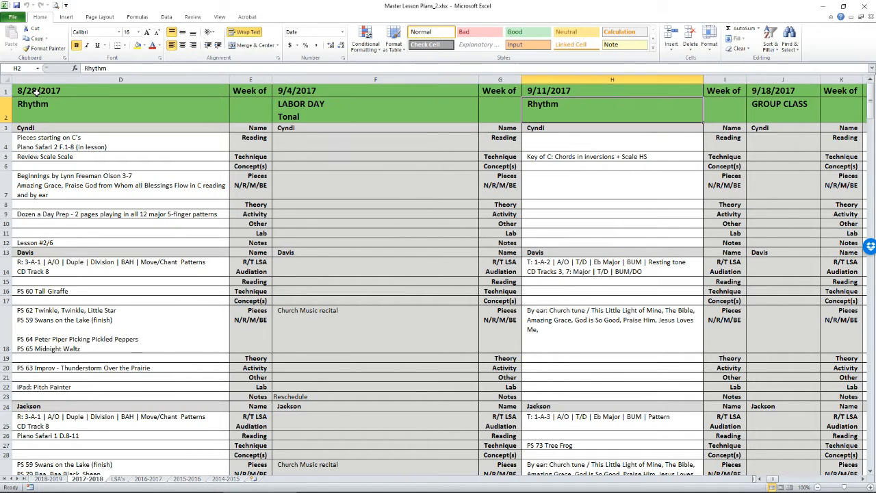
key("Left")
key("Left")
key("Left")
key("Left")
key("Right")
key("Right")
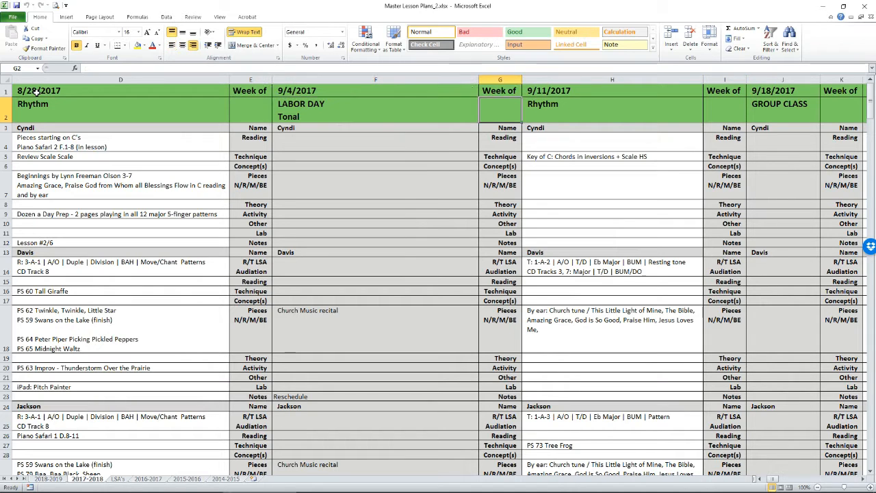
key("Right")
key("Right")
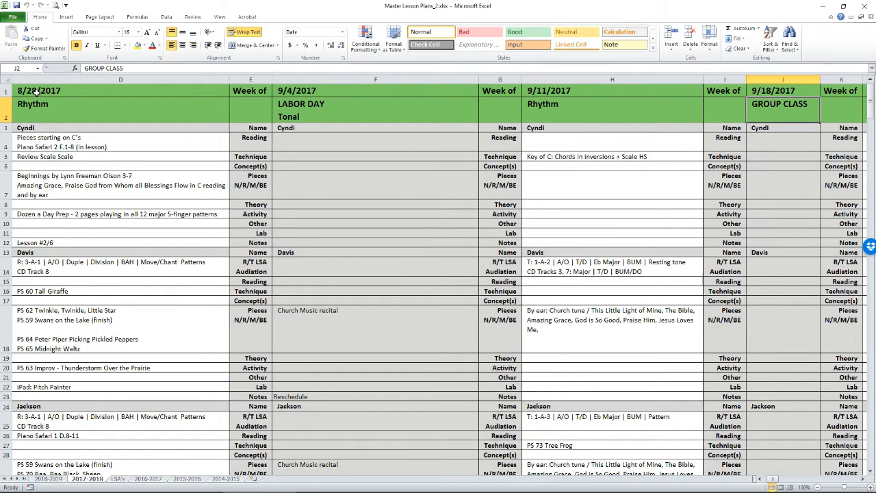
key("Right")
key("Right")
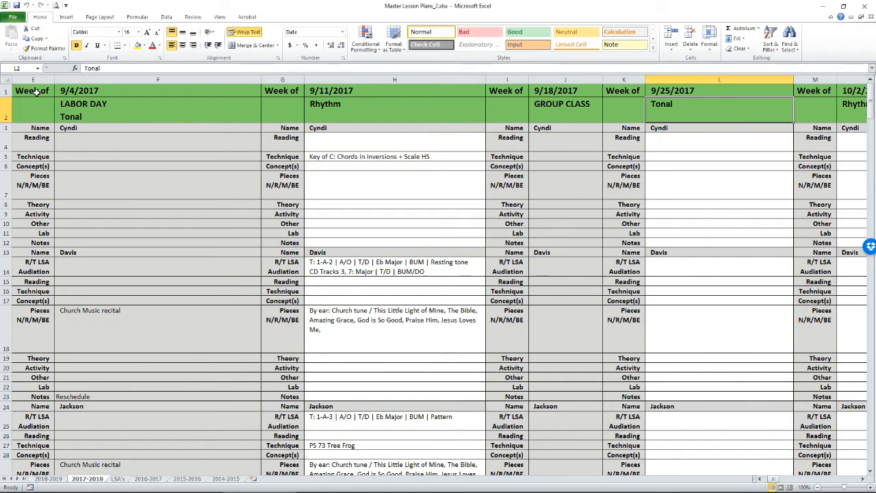
key("Left")
key("Left")
key("Left")
key("Left")
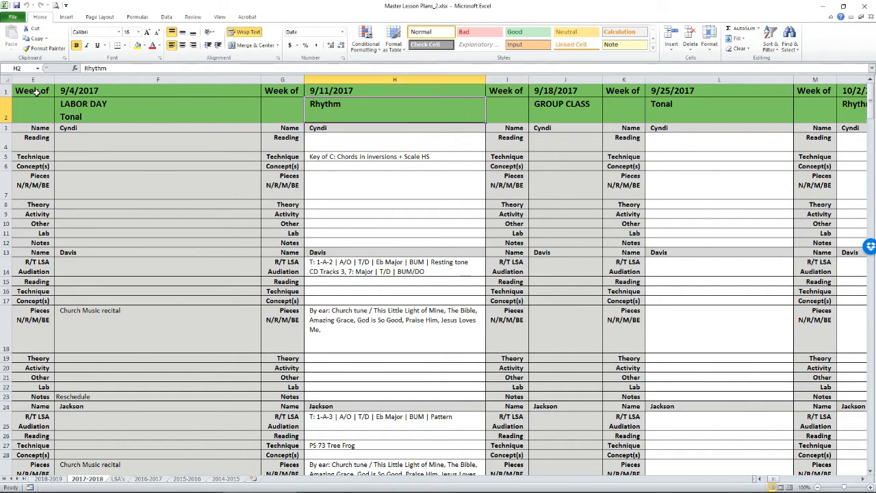
key("Right")
key("Right")
key("Right")
key("Right")
key("Right")
key("Right")
key("Right")
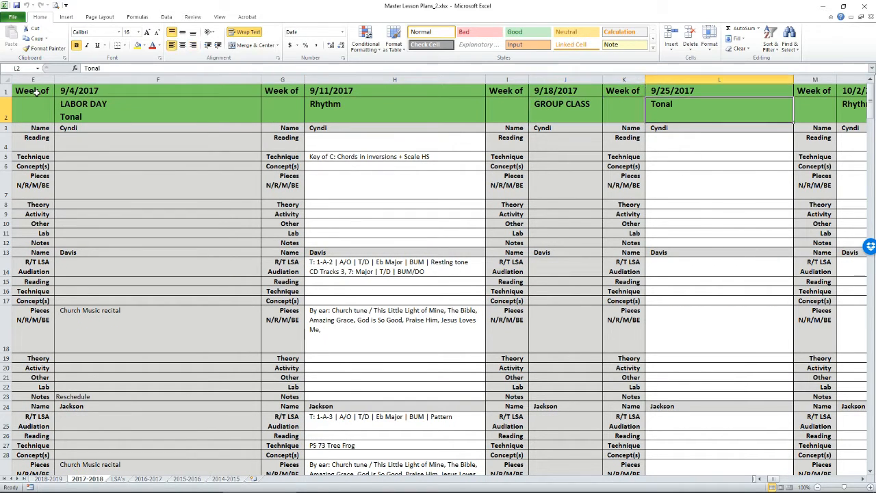
key("Right")
key("Right")
key("Right")
key("Left")
key("Left")
key("Right")
key("Right")
key("Right")
key("Right")
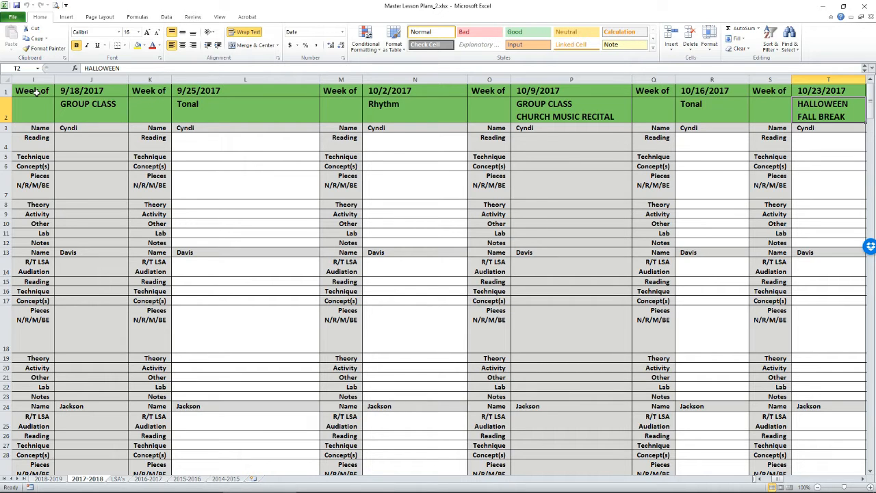
key("Right")
key("Right")
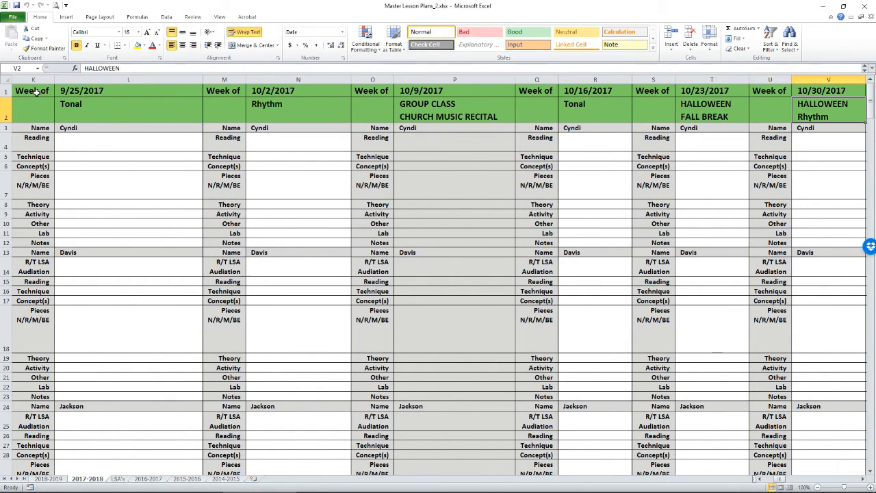
- Examine the category labels from Name to Notes in A3:A12 and the first student's name row
key("ctrl+Home")
key("Down")
key("Down")
key("Down")
key("Down")
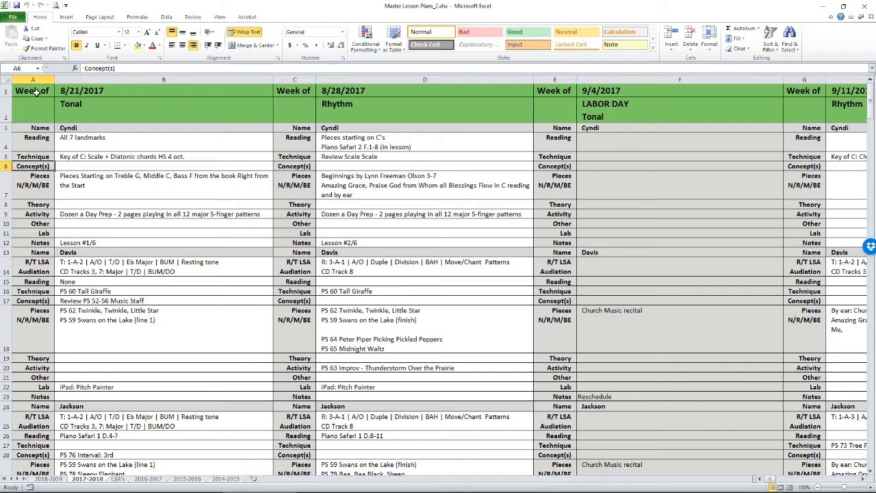
left_click_drag(41, 128, 46, 243)
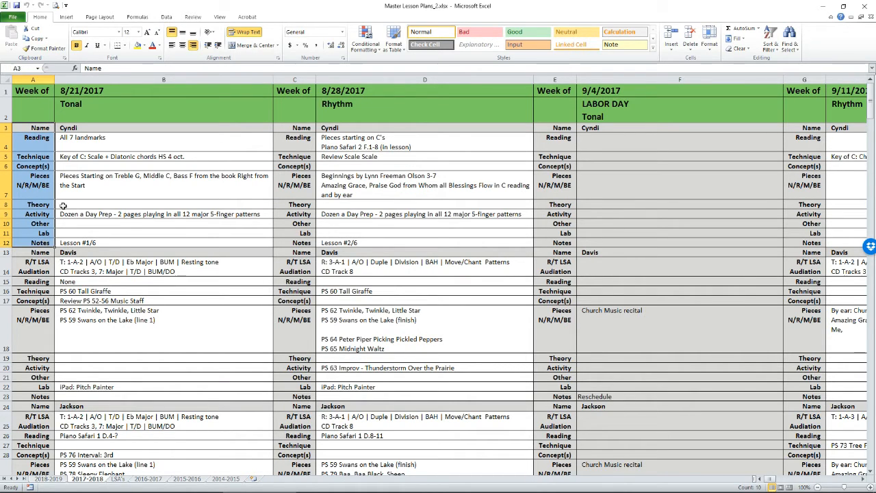
left_click(96, 130)
left_click_drag(39, 127, 100, 125)
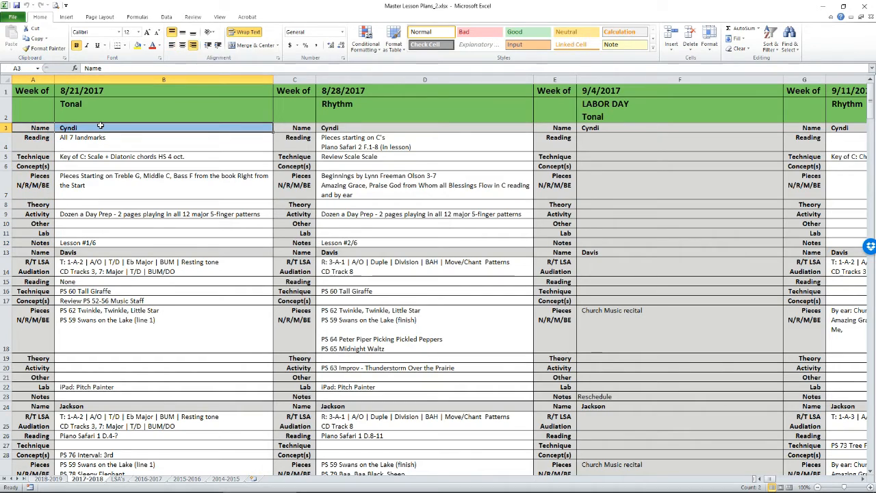
- Review the student blocks further down the 2017-2018 sheet, ending on the green Name row at row 79
scroll(95, 163, "down", 13)
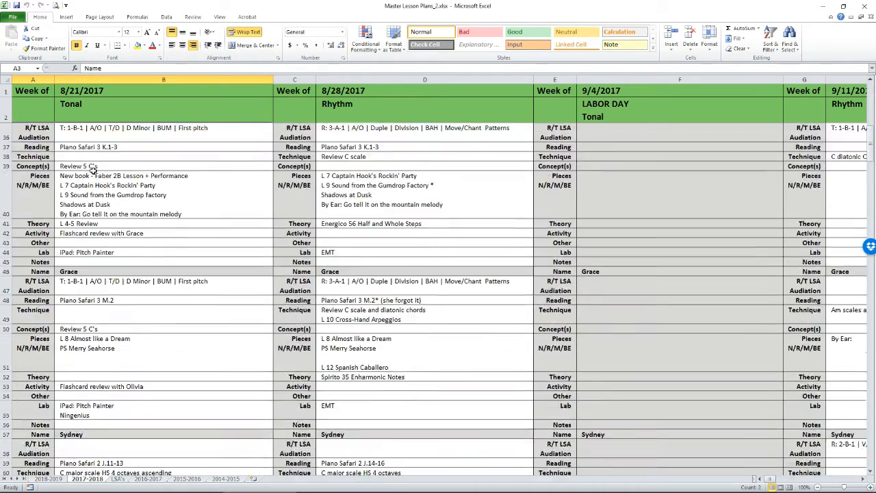
scroll(93, 173, "down", 8)
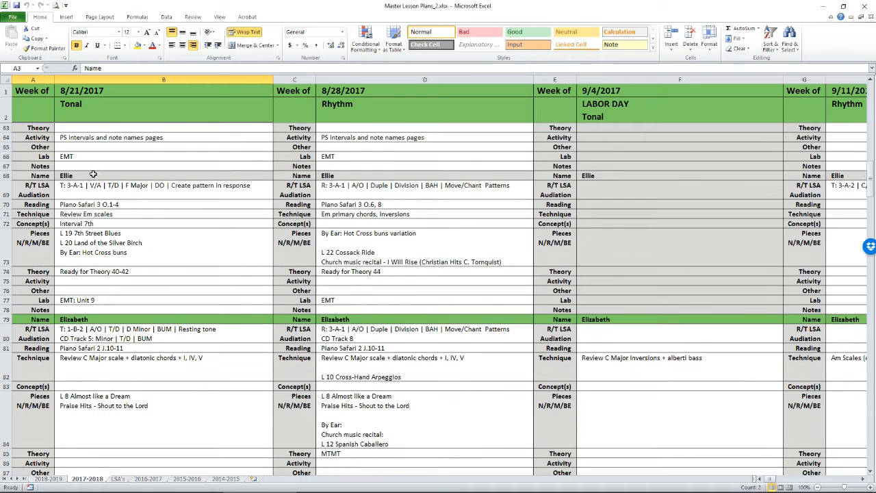
left_click_drag(41, 291, 79, 281)
left_click(46, 290)
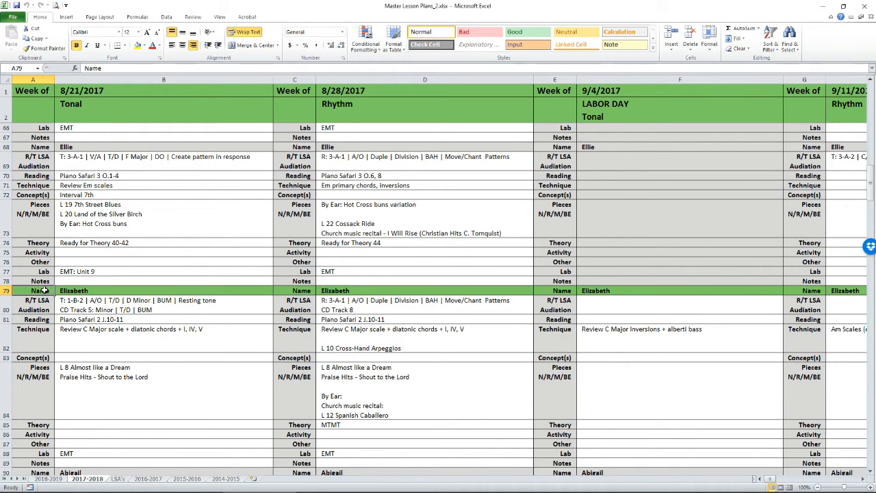
- Review the remaining student blocks on the 2017-2018 sheet, including the green Name rows and the greyed-out block below row 255
scroll(41, 291, "down", 20)
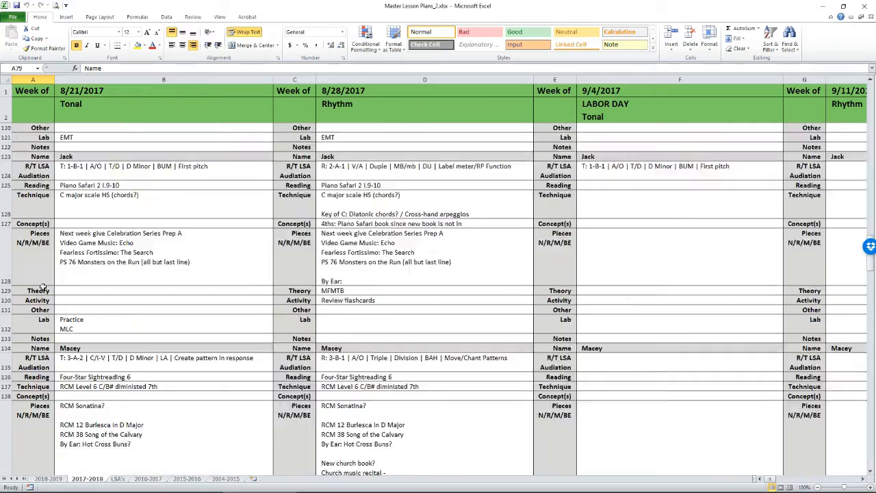
scroll(43, 288, "down", 4)
left_click(77, 157)
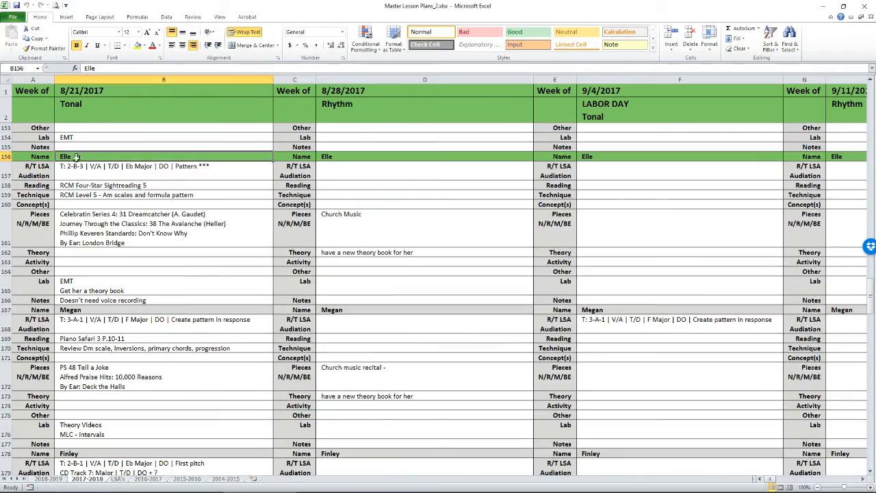
scroll(70, 255, "down", 6)
scroll(70, 255, "down", 20)
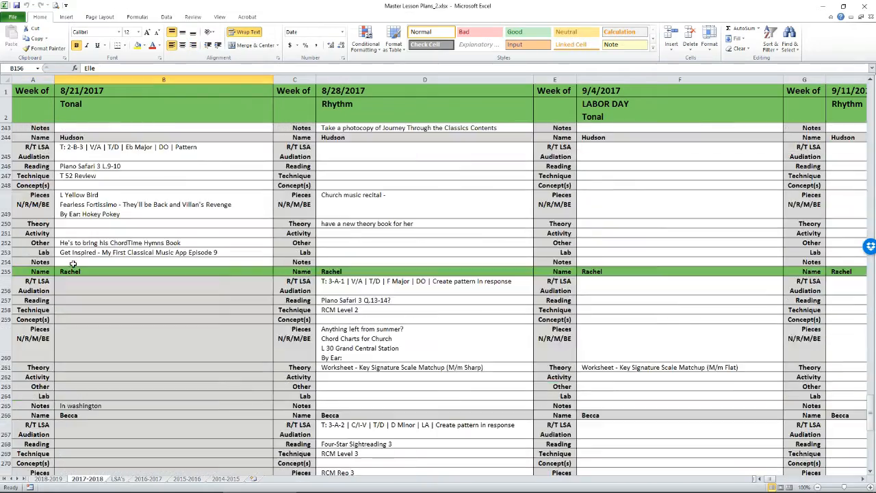
left_click_drag(67, 291, 145, 404)
left_click(157, 343)
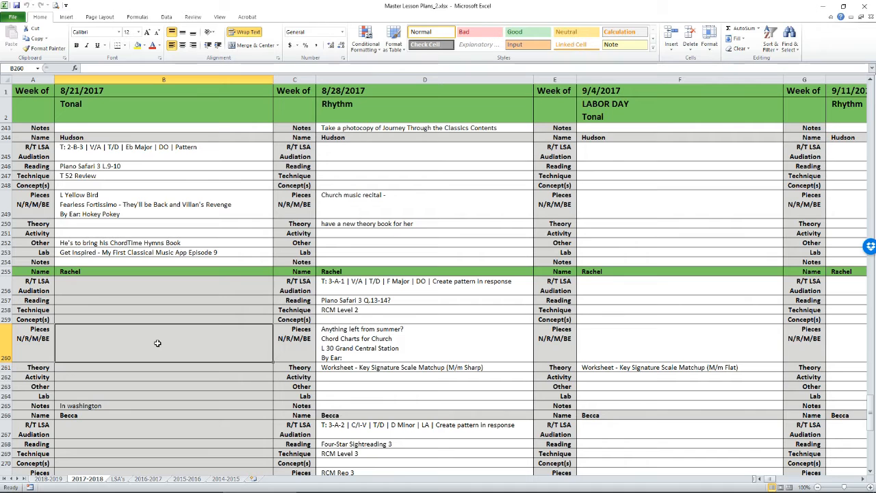
- Examine the first student's block on the 2017-2018 sheet, from the Reading to Notes labels to the lesson-count notes in row 12
key("ctrl+Home")
left_click(41, 140)
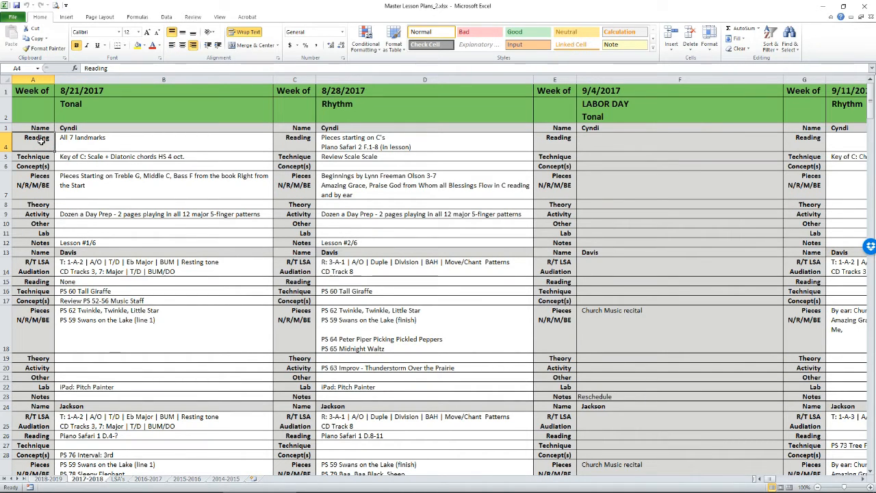
left_click(117, 139)
left_click_drag(37, 140, 39, 241)
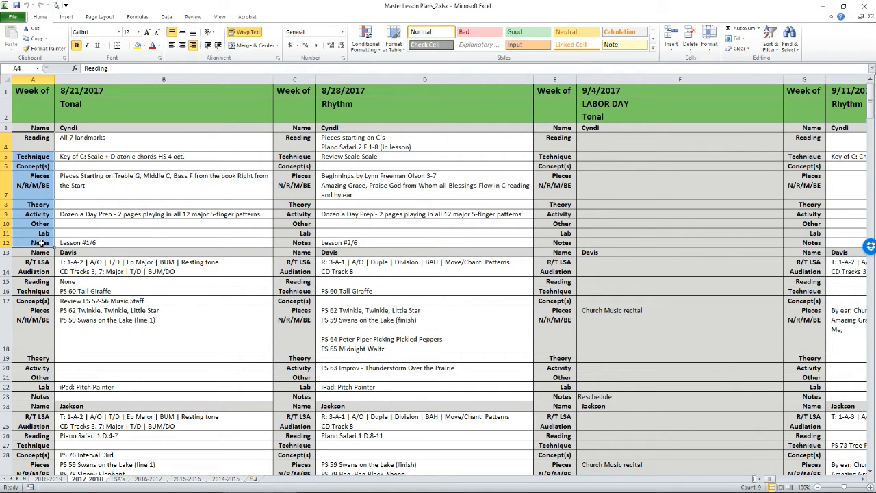
left_click(41, 243)
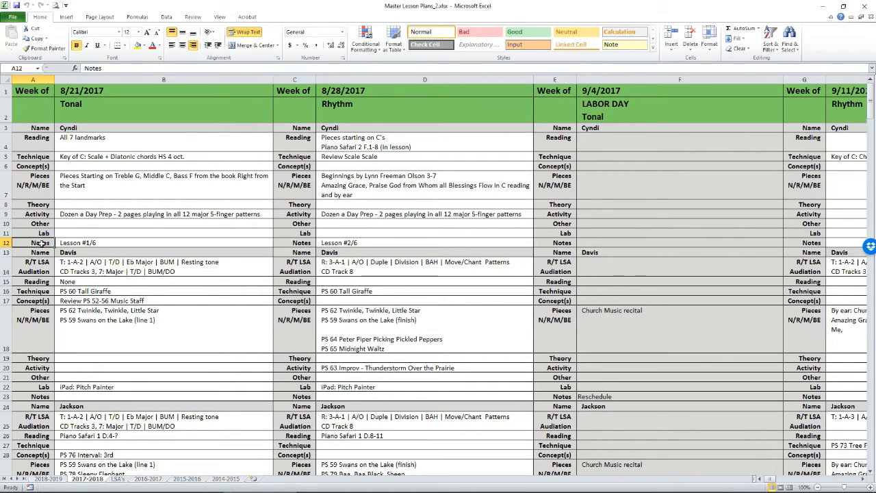
left_click(77, 242)
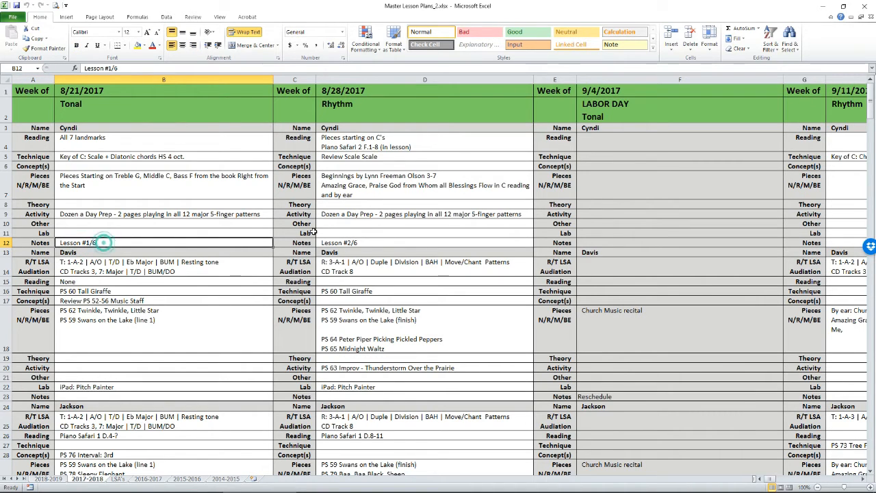
left_click(354, 241)
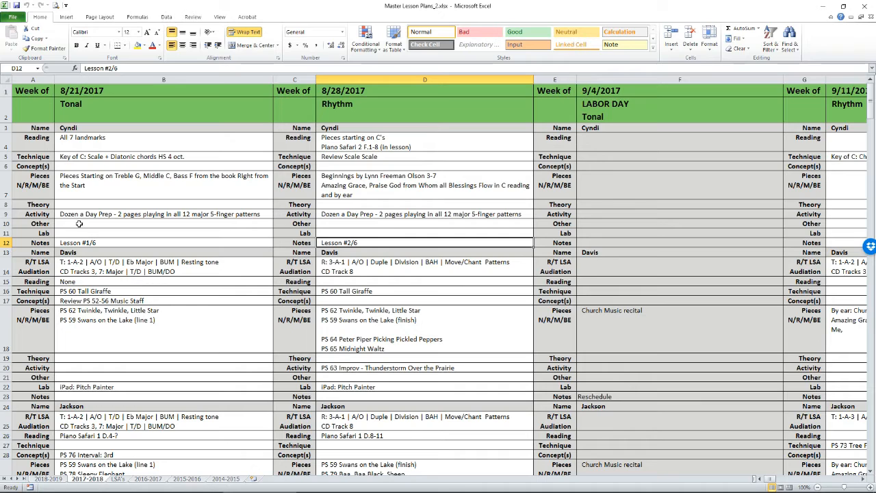
- Try removing the left indent from the Reading entry in B4, and undo the change
left_click(94, 142)
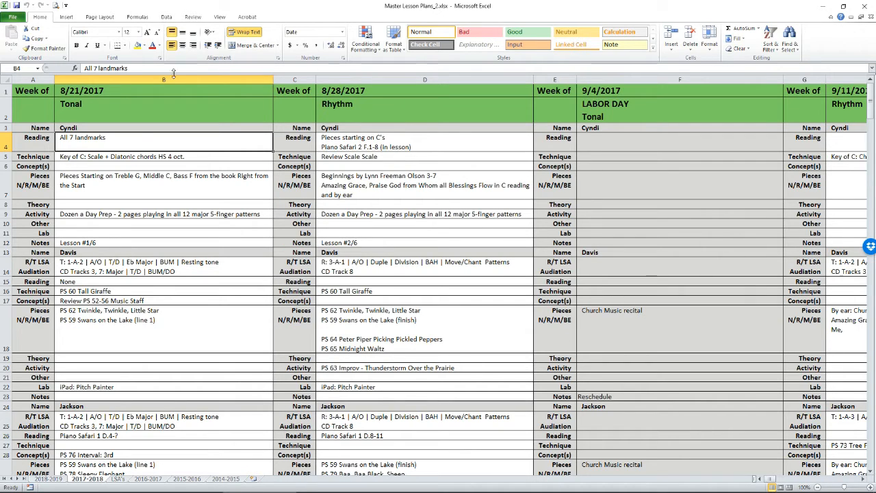
right_click(66, 137)
left_click(120, 262)
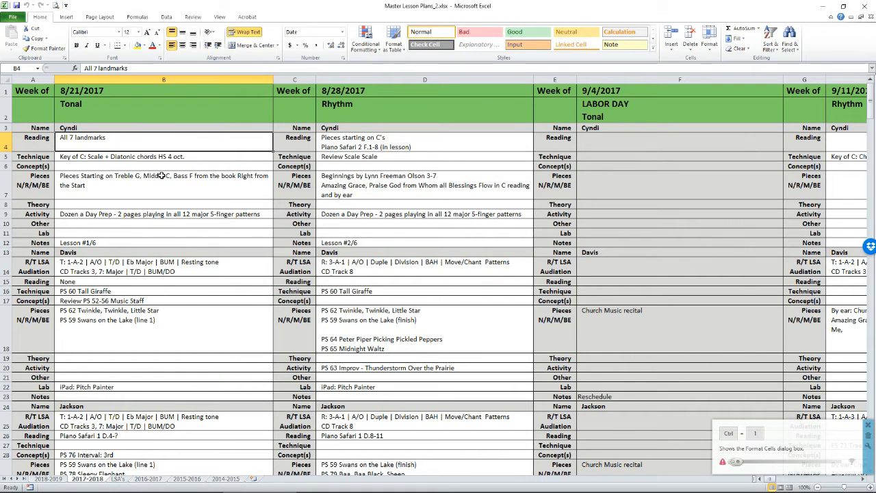
left_click(209, 349)
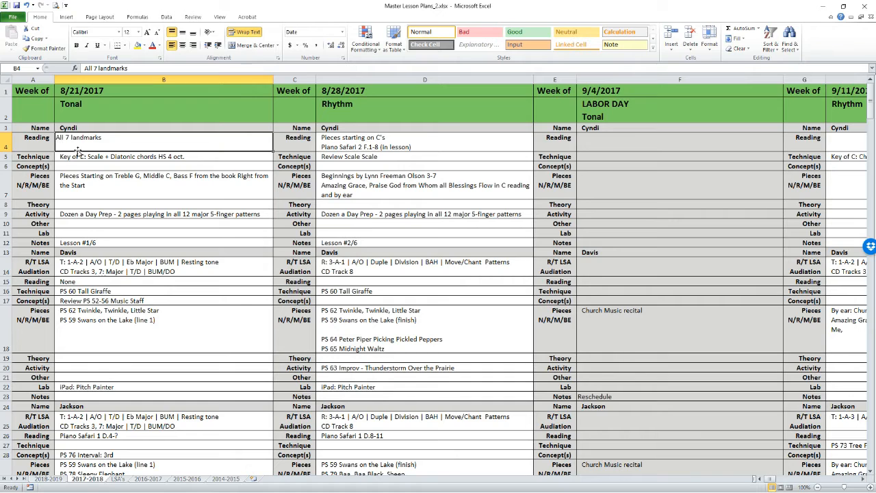
key("ctrl+z")
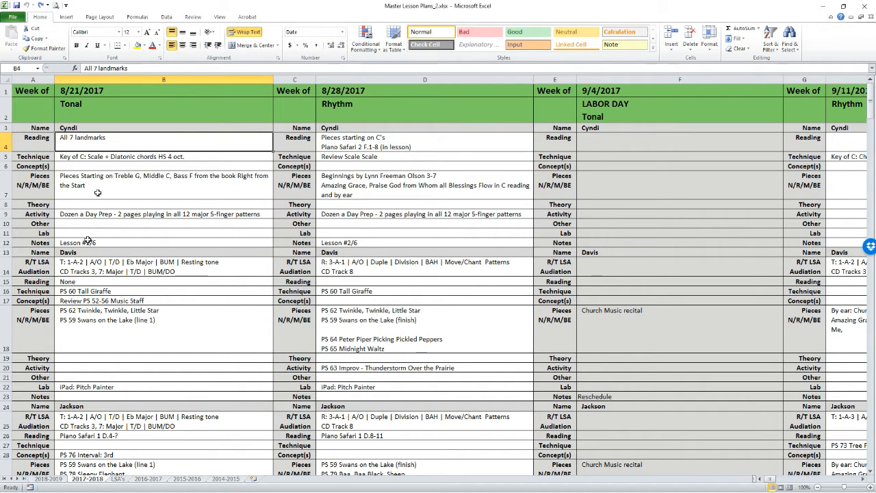
- On the 2018-2019 sheet, enter "Week of" in A1 and the date 8/21/2017 in B1
left_click(48, 478)
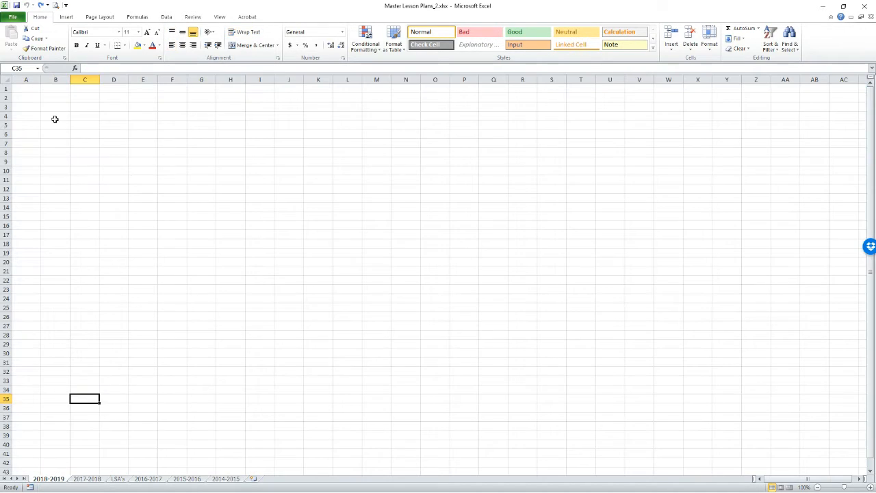
left_click(31, 91)
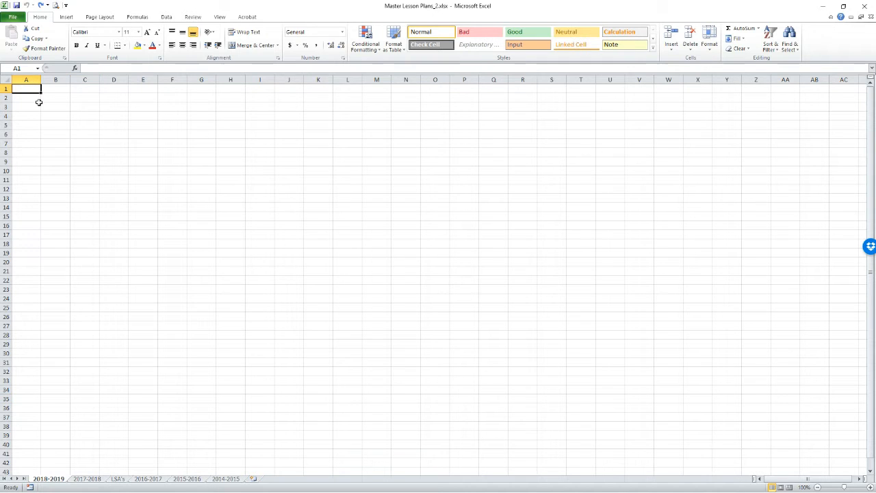
type("Week of")
key("Tab")
type("8/21/")
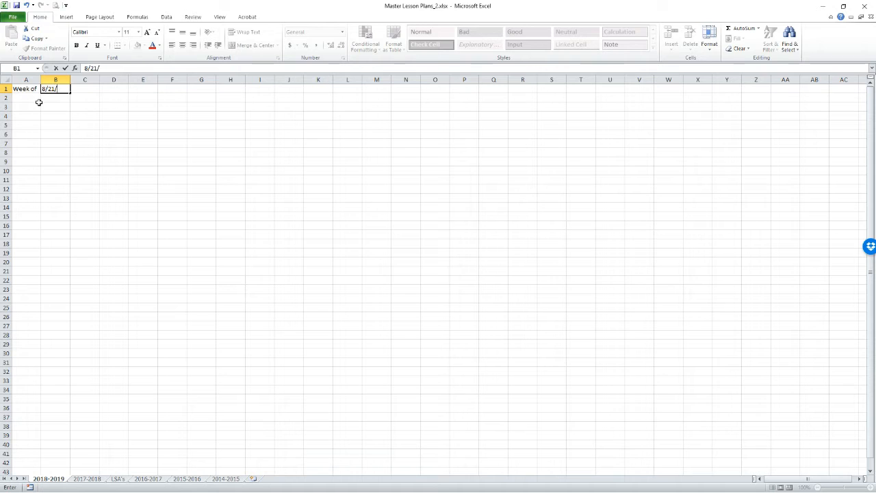
type("2017")
key("Tab")
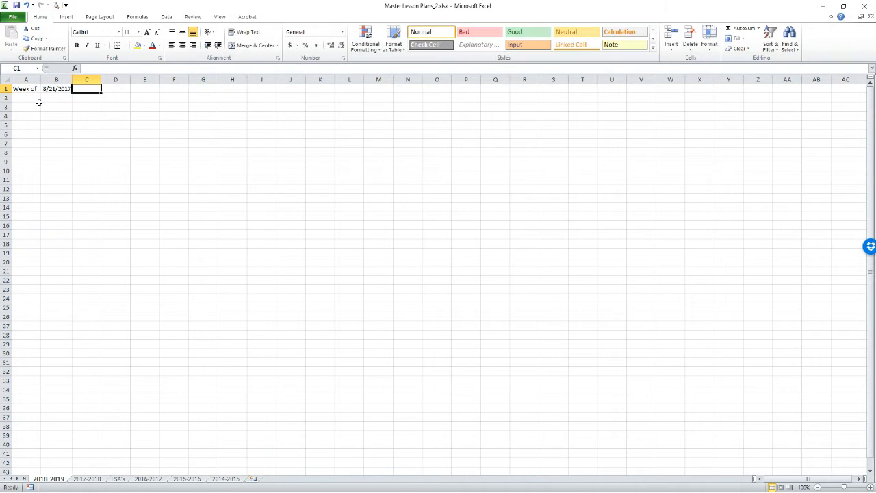
type("Week of")
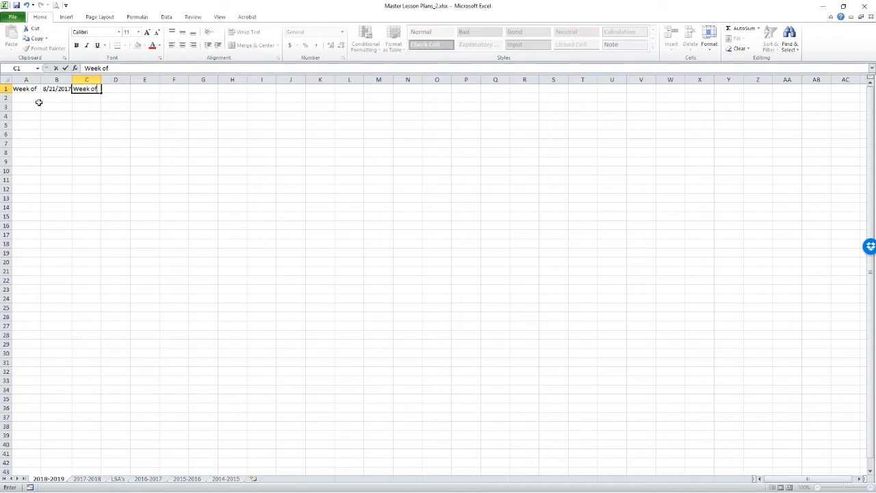
key("Left")
key("Left")
key("Right")
key("Right")
key("Delete")
- Align the date in B1 to the left and top of its cell, and enlarge row 1 and column B
left_click(48, 90)
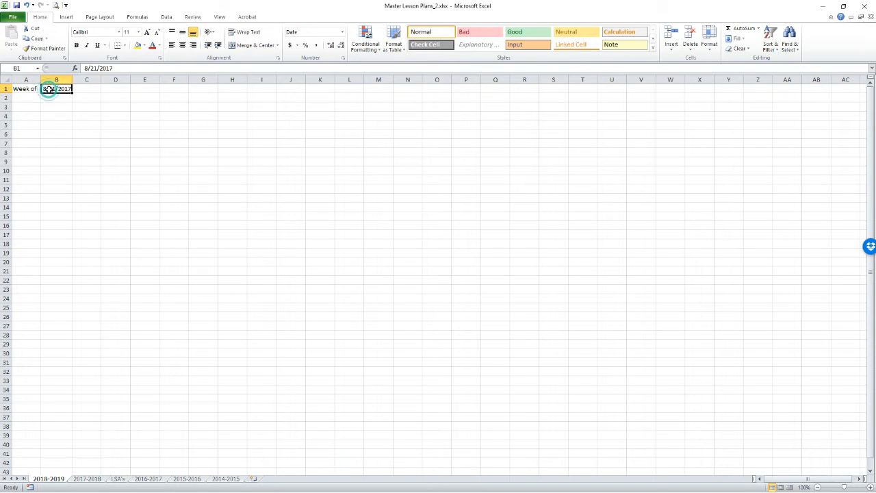
left_click(172, 45)
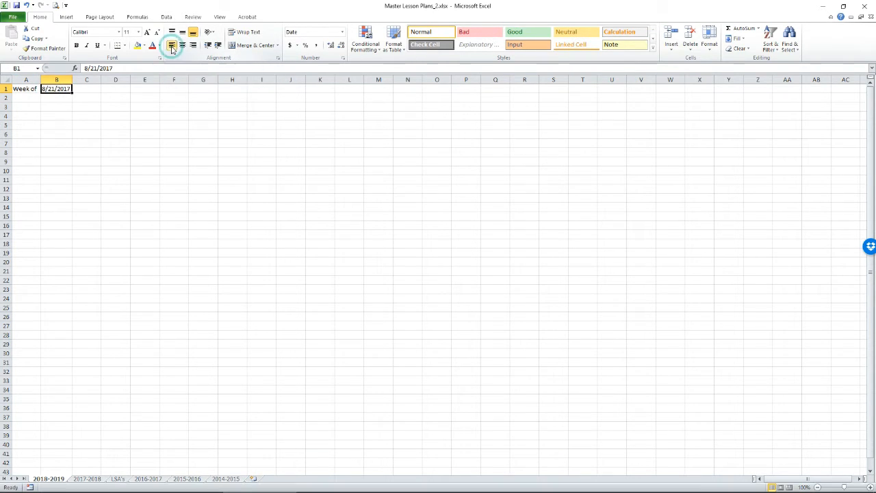
left_click(174, 35)
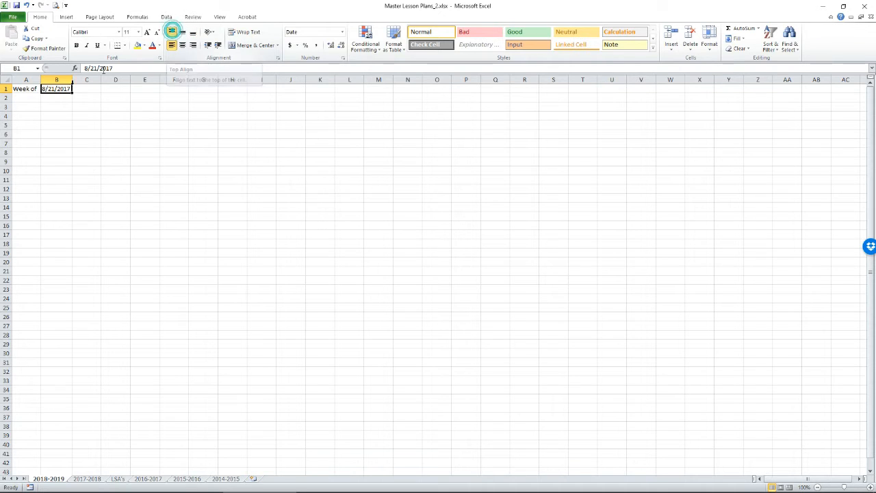
left_click_drag(6, 94, 6, 106)
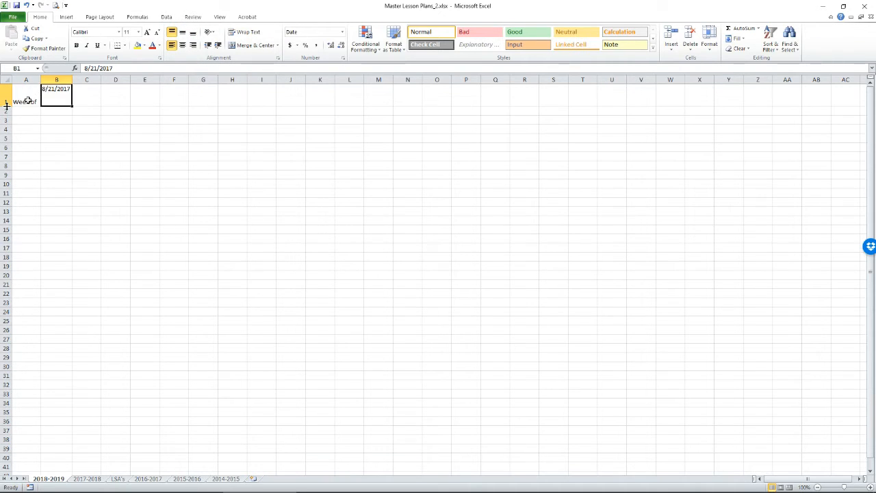
left_click_drag(71, 80, 102, 80)
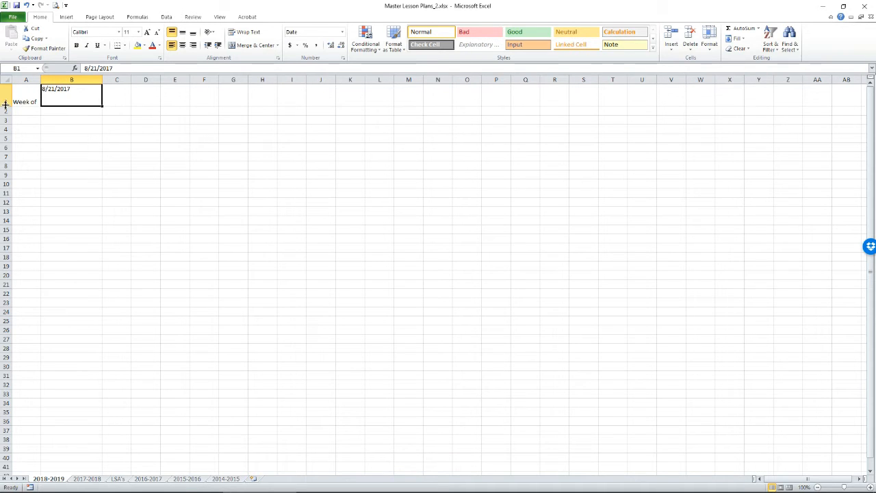
- Set the left indent of the date in B1 to 1 and reduce row 1 to a single line's height
right_click(57, 97)
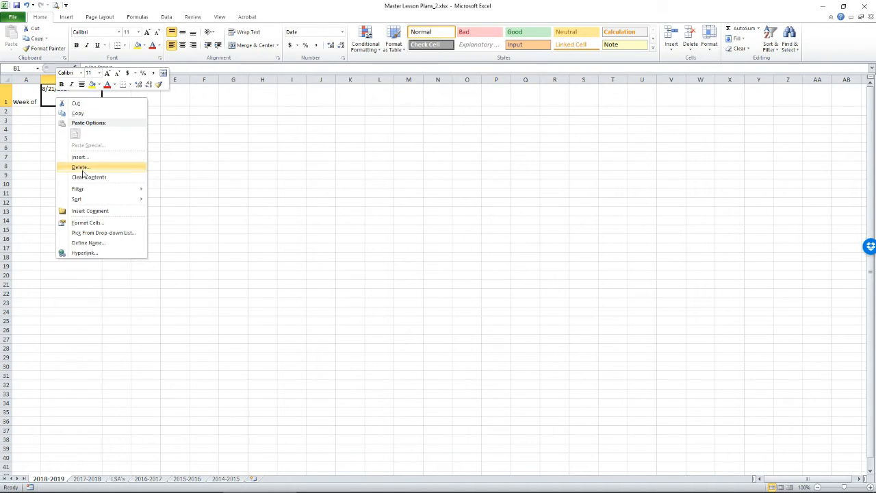
left_click(90, 228)
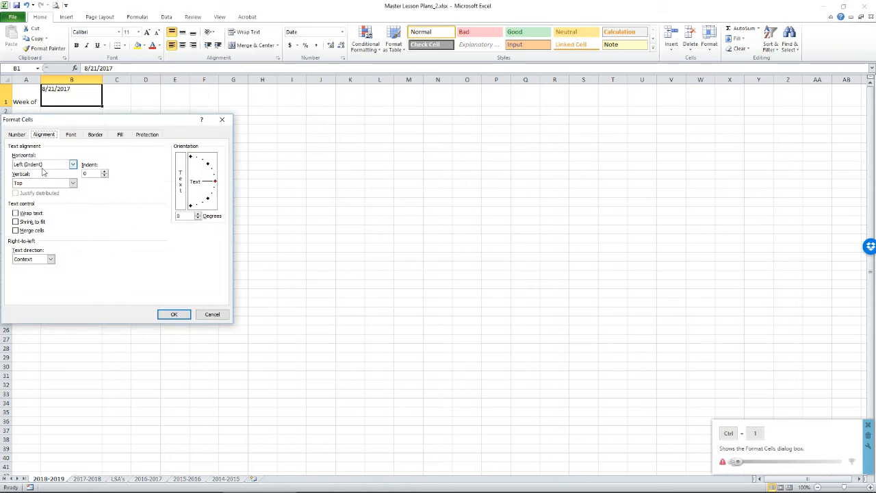
left_click(104, 173)
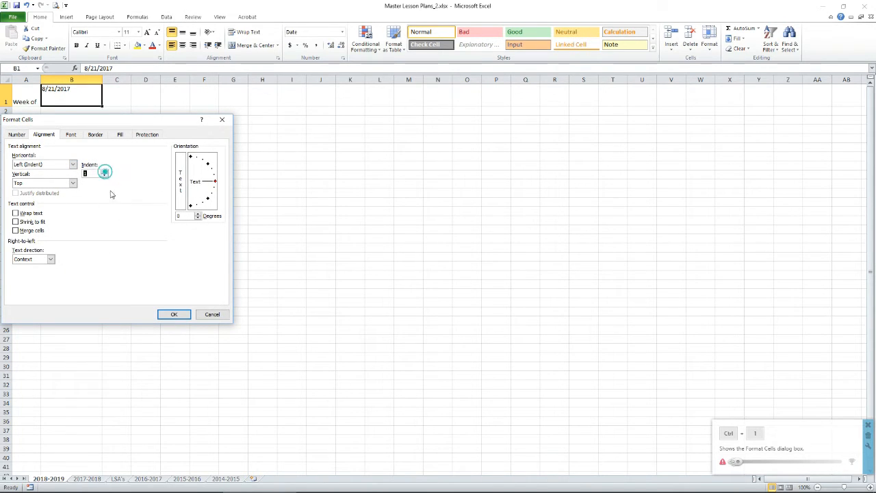
left_click(172, 313)
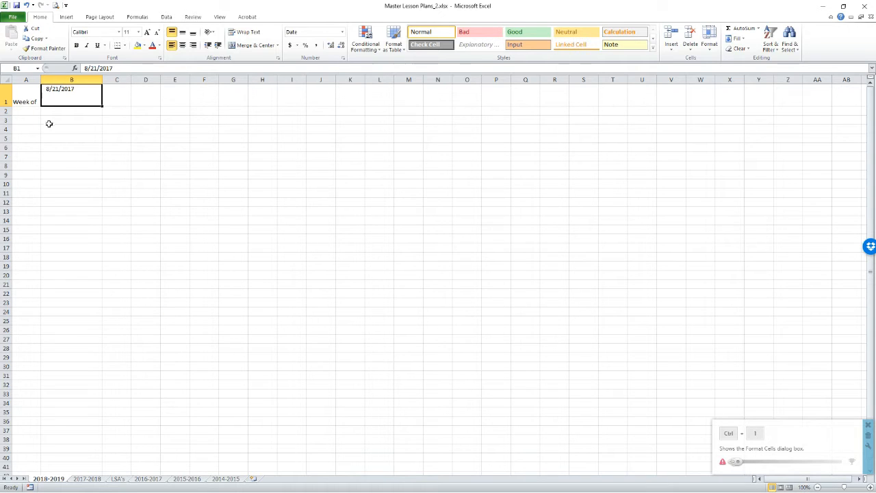
left_click_drag(5, 106, 6, 94)
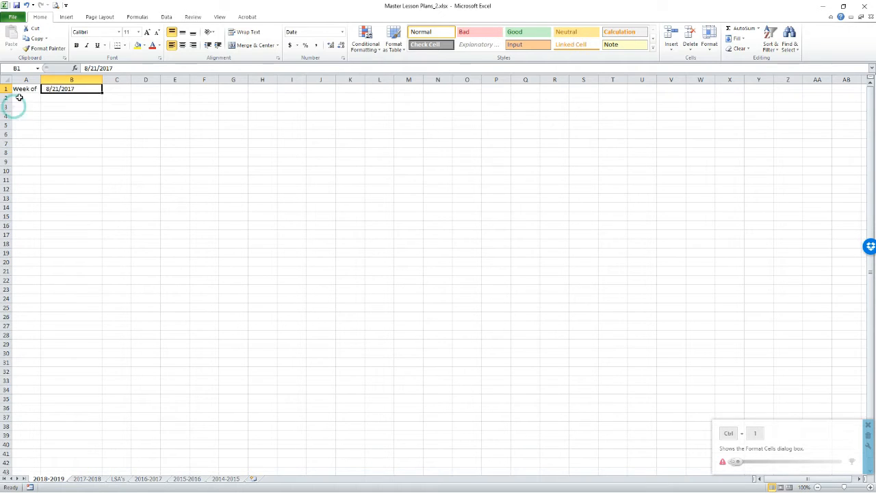
- Align the "Week of" label in A1 to the right and top of its cell, checking the 2017-2018 sheet for reference
left_click(27, 89)
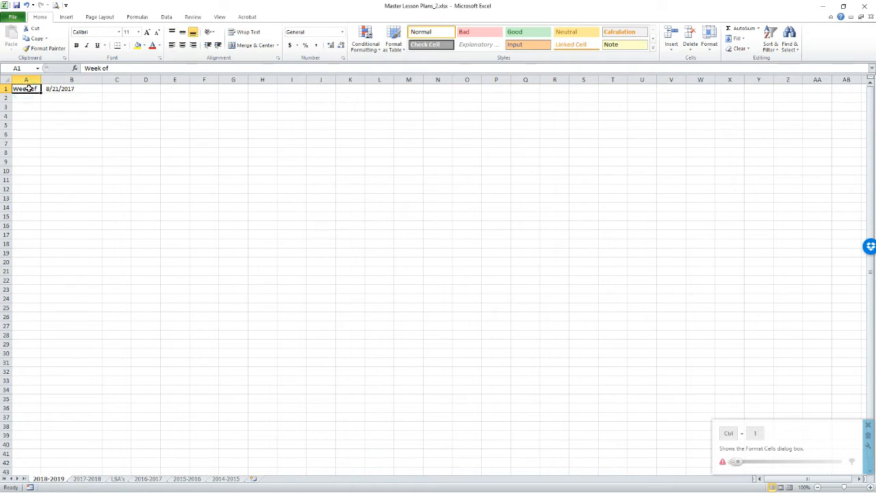
left_click(193, 44)
left_click(87, 478)
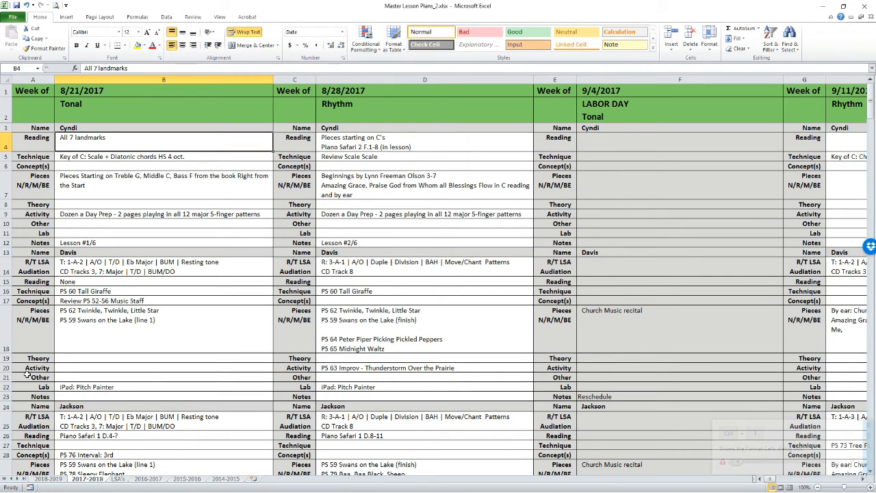
left_click(52, 338)
left_click(40, 478)
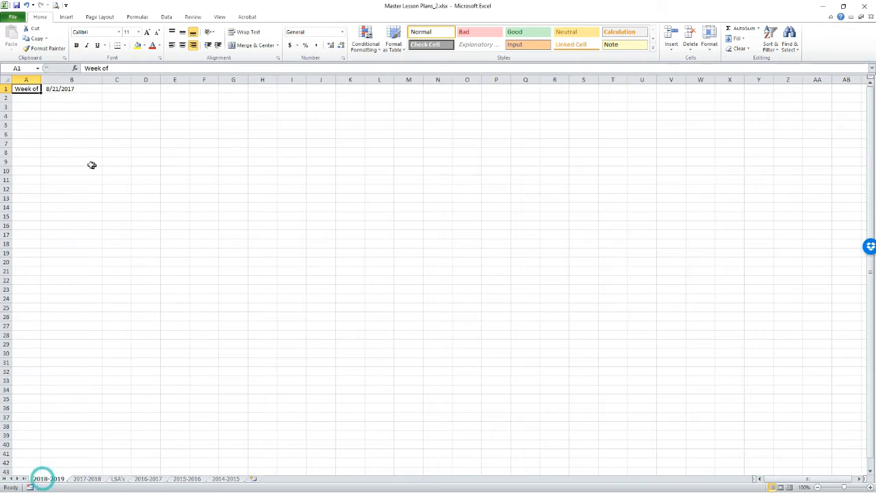
left_click(172, 32)
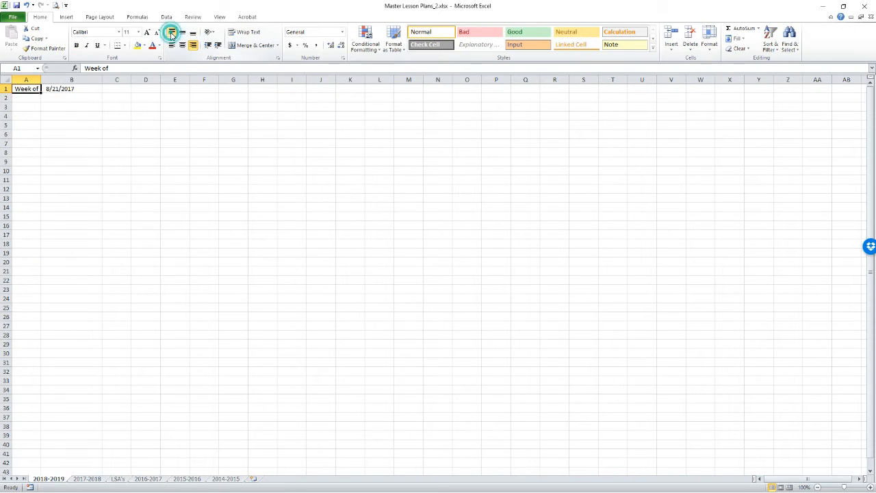
- Add a right indent to the "Week of" label in A1 and auto-fit the width of column A
right_click(36, 89)
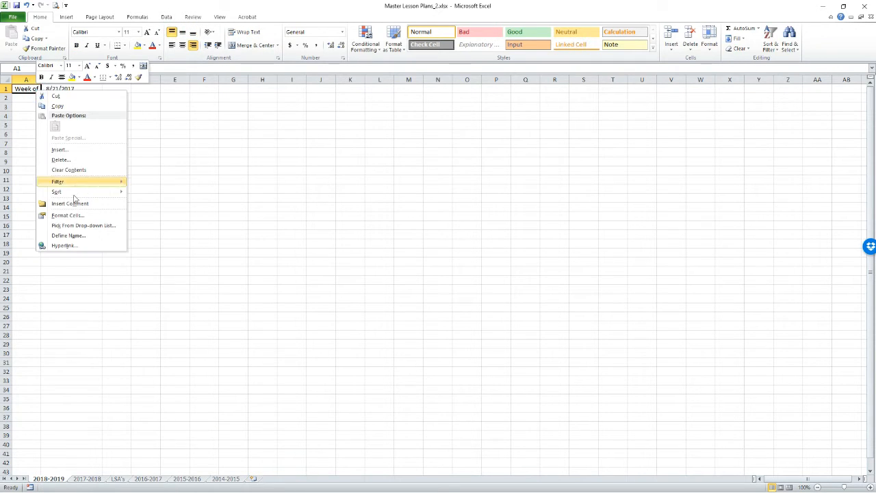
left_click(117, 215)
left_click(104, 162)
left_click(175, 303)
left_click(71, 124)
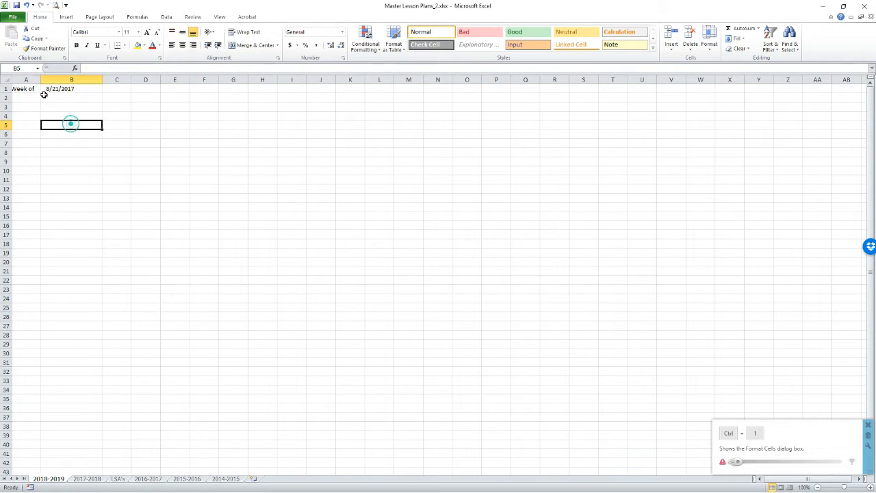
double_click(40, 79)
- Make the "Week of" label and its date in A1:B1 bold
left_click_drag(27, 89, 72, 89)
left_click(76, 45)
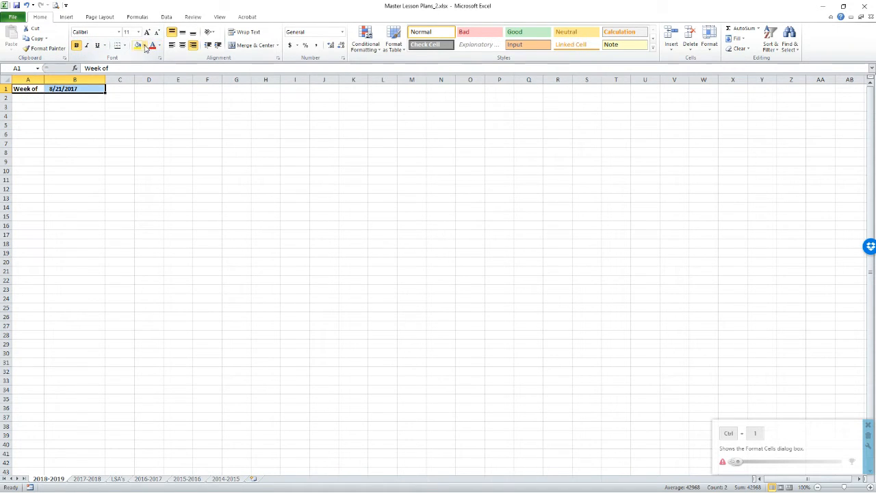
- Fill the week heading cells A1:B1 with grey
left_click(143, 45)
left_click(138, 83)
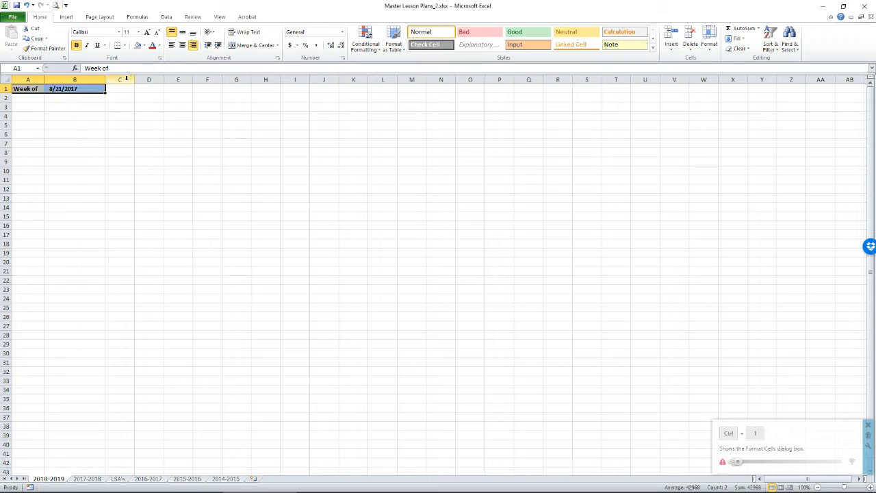
left_click(121, 89)
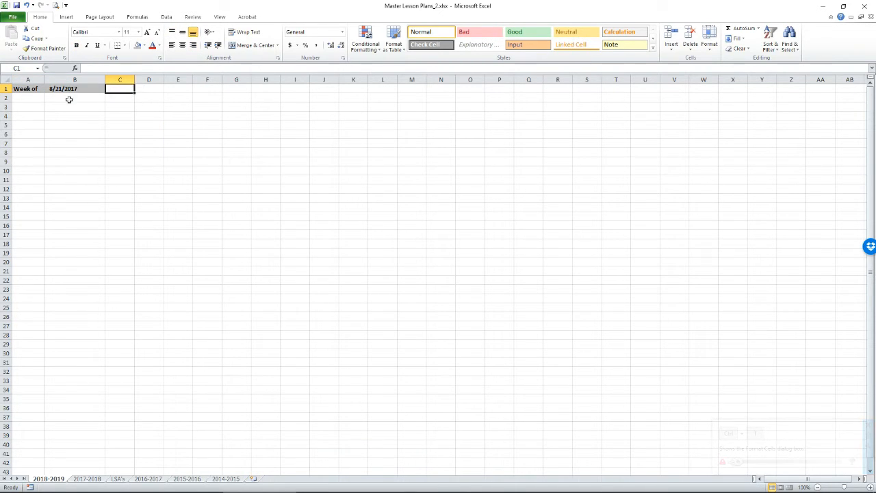
- Copy the formatted week heading from A1:B1 into C1:D1 and auto-fit the width of column D
left_click_drag(27, 89, 149, 88)
key("ctrl+c")
key("Return")
double_click(164, 80)
- Replace the date in D1 with the formula =B1+7 and auto-fit the width of column C
left_click(152, 89)
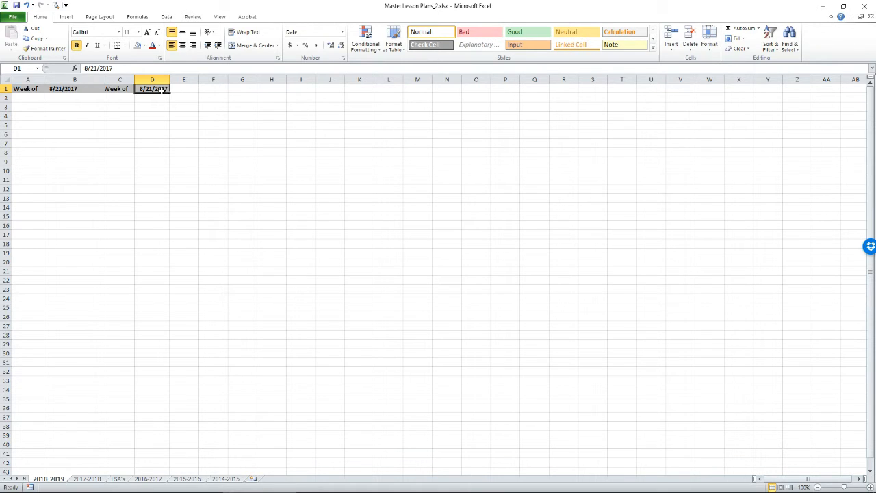
type("=")
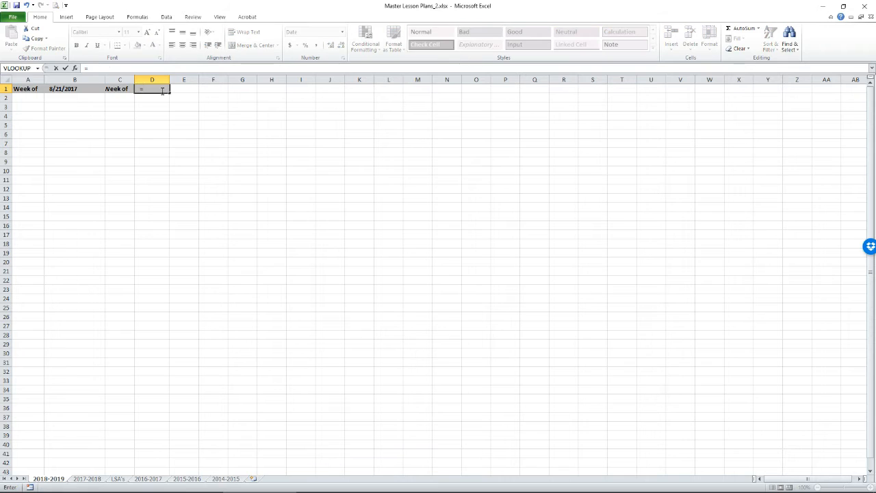
left_click(85, 89)
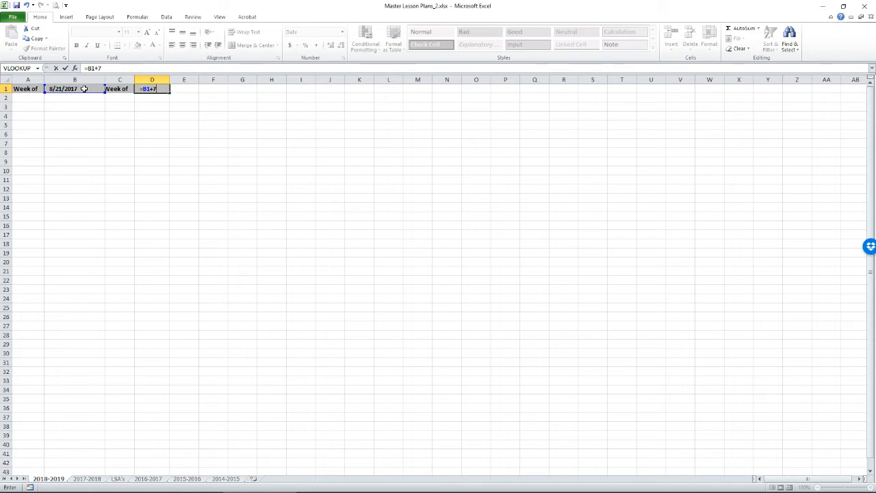
type("+7")
key("Return")
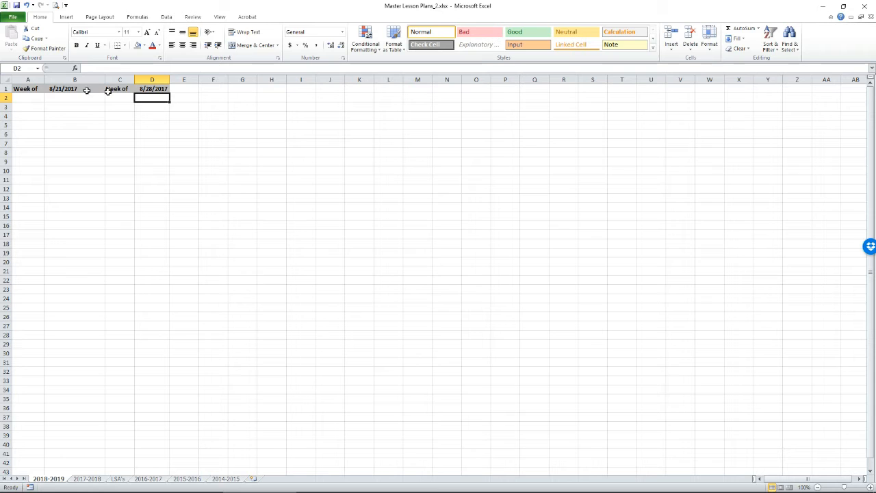
double_click(135, 80)
- Fill the C1:D1 week heading pair across row 1 to column BS and auto-fit column BR
left_click(122, 89)
left_click_drag(133, 89, 162, 96)
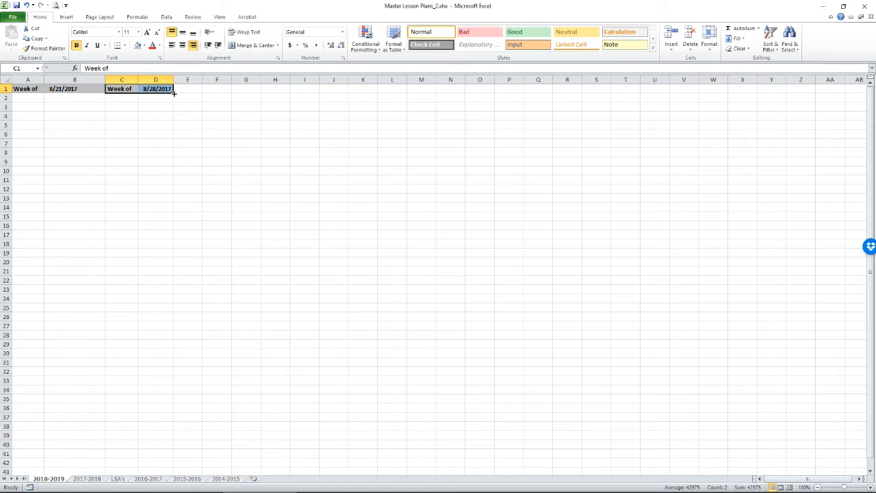
left_click_drag(173, 93, 761, 97)
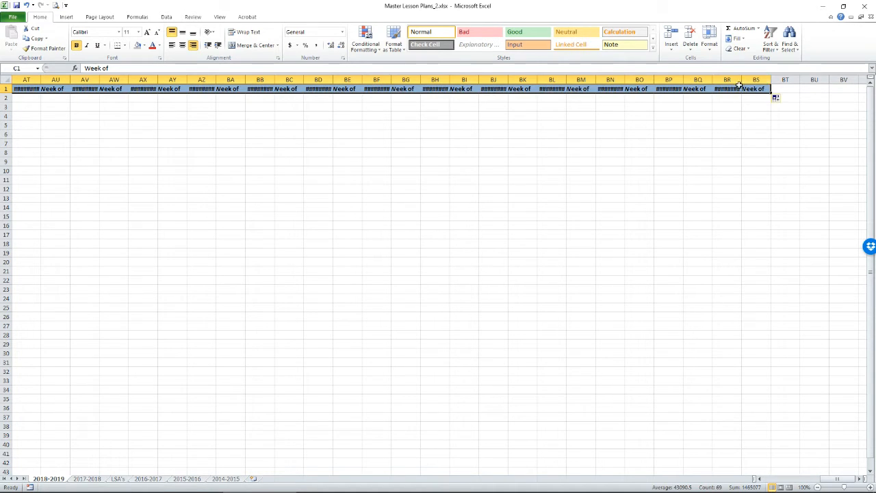
double_click(745, 80)
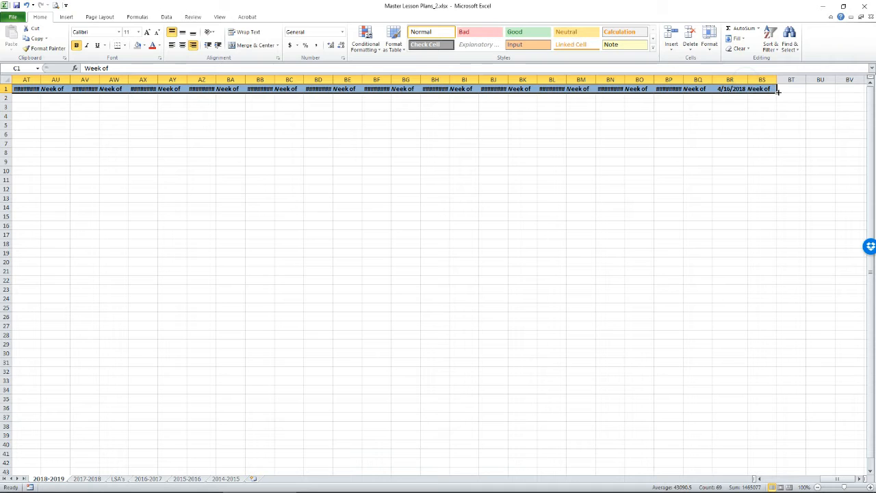
- Try to extend the filled week headings from column BS to DS, and check back along row 1
left_click_drag(779, 93, 831, 89)
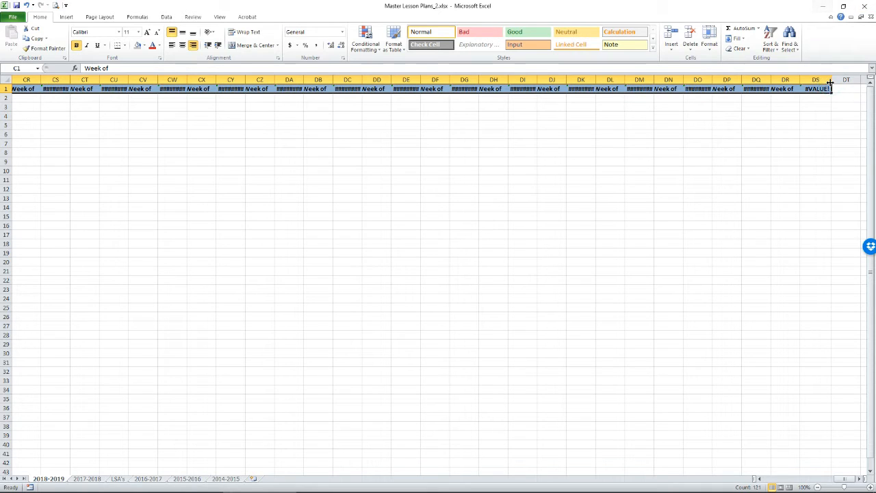
left_click(136, 114)
left_click(49, 92)
key("Left")
key("Left")
key("Left")
key("Left")
key("Left")
key("Left")
key("Left")
key("Left")
key("Left")
key("Left")
key("Left")
key("Left")
key("Left")
key("Left")
key("Left")
key("Left")
key("Left")
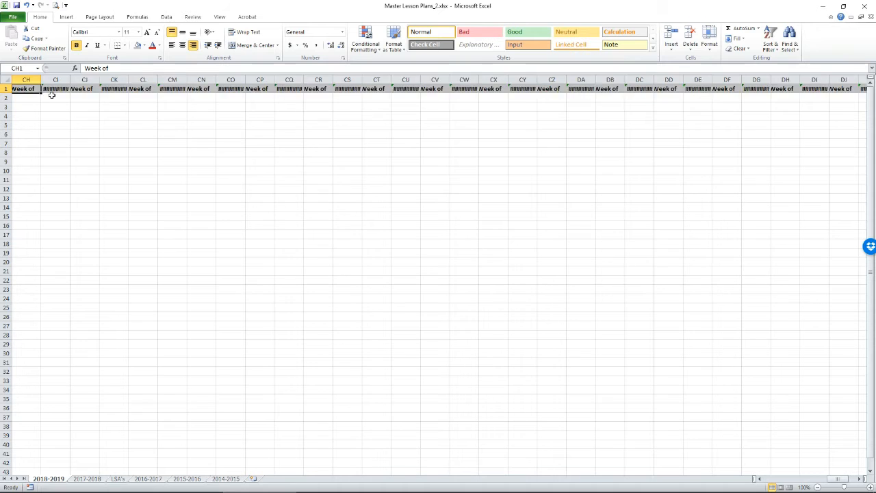
key("Left")
key("Left")
key("Left")
key("Left")
key("Left")
key("Left")
key("Left")
key("Left")
key("Left")
key("Left")
key("Left")
key("Left")
key("Left")
key("Left")
key("Left")
key("Left")
key("Left")
key("Left")
key("Left")
key("Left")
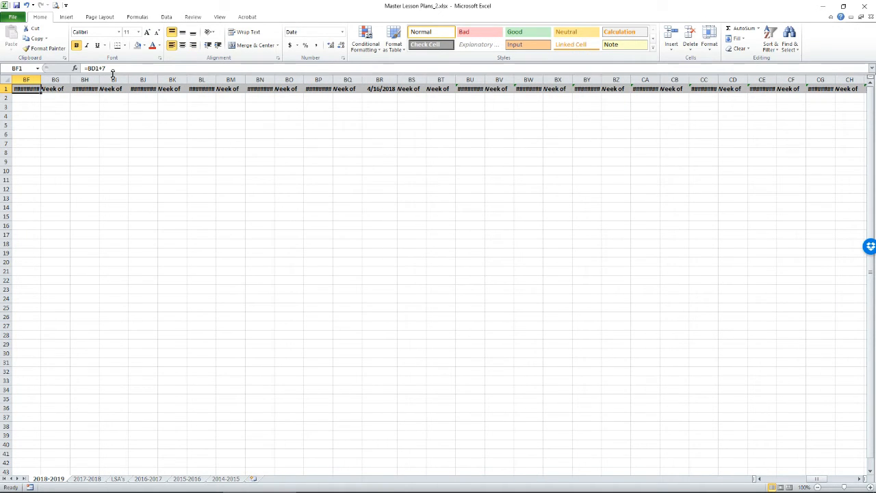
- Fill the week heading pair from C1:D1 across row 1 to column DS and auto-fit column DR
key("ctrl+Home")
left_click_drag(124, 89, 835, 94)
double_click(801, 80)
left_click(790, 89)
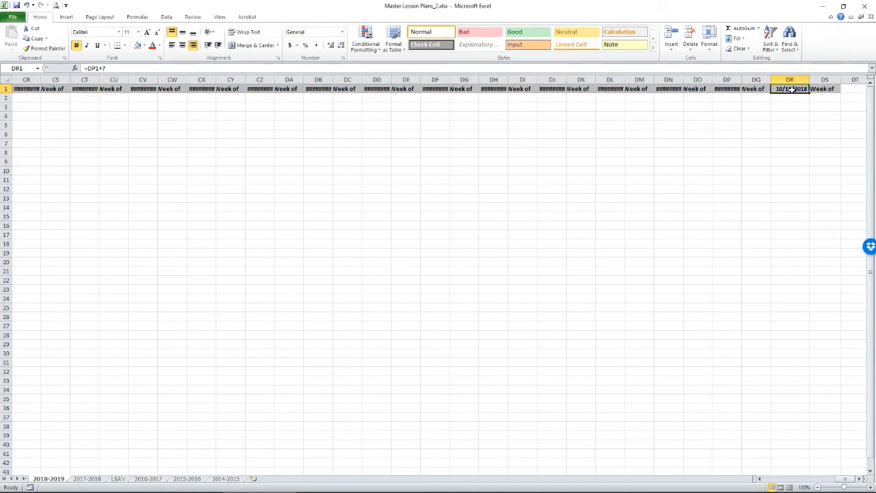
- Auto-fit column CV and delete the surplus week columns CW through DS after the 7/30/2018 week
left_click(824, 80)
double_click(157, 80)
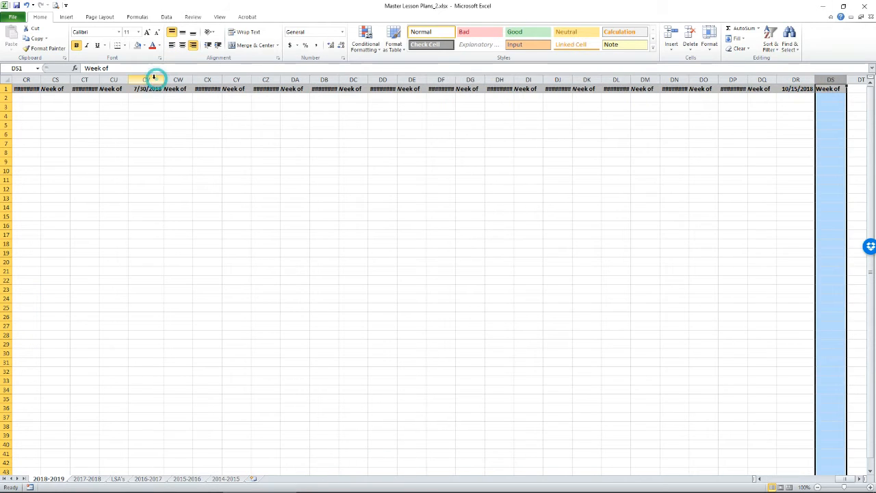
left_click(174, 79)
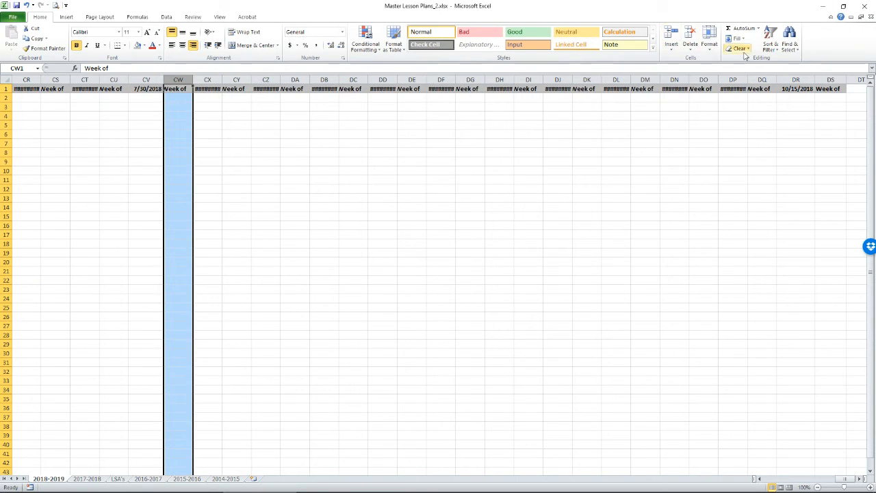
left_click(825, 79, "shift")
right_click(421, 141)
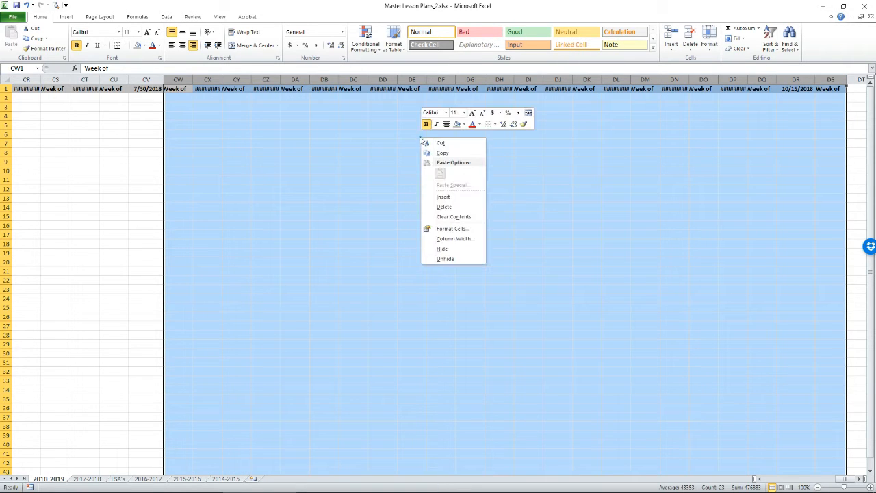
left_click(451, 208)
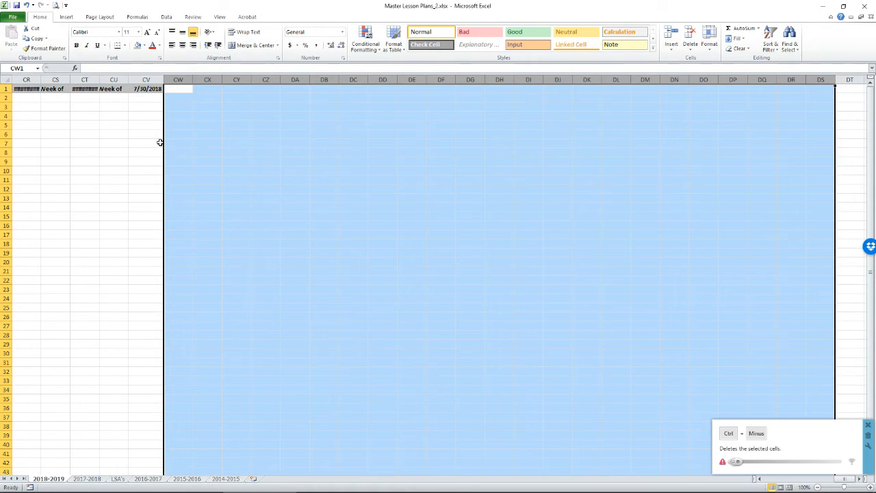
left_click(143, 98)
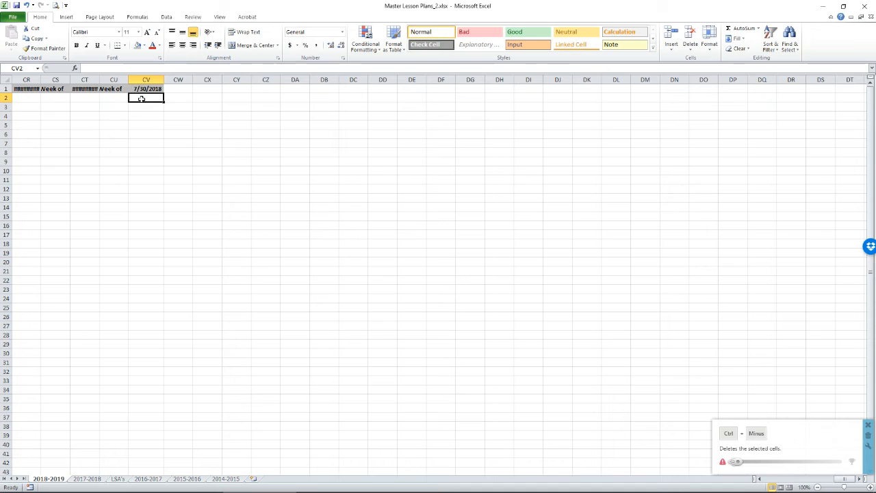
- Widen all columns of the sheet to one uniform width that shows the full dates with room to spare
left_click(6, 80)
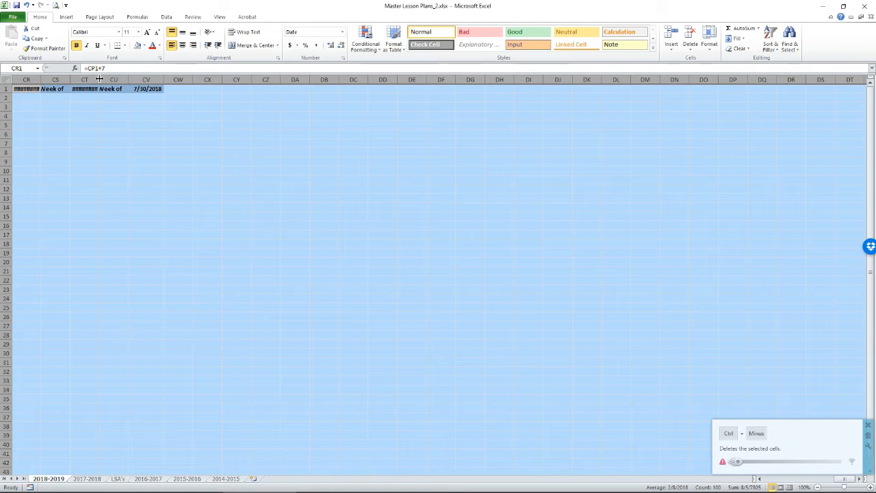
left_click_drag(100, 80, 105, 80)
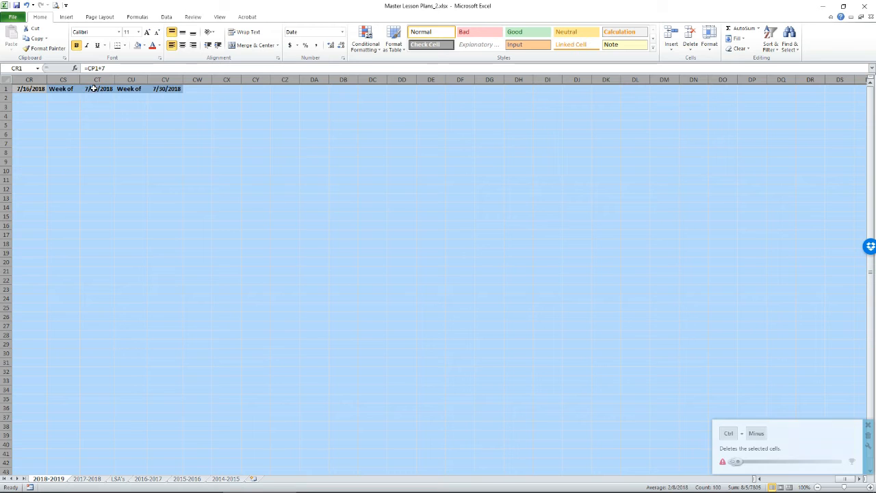
left_click_drag(113, 79, 130, 75)
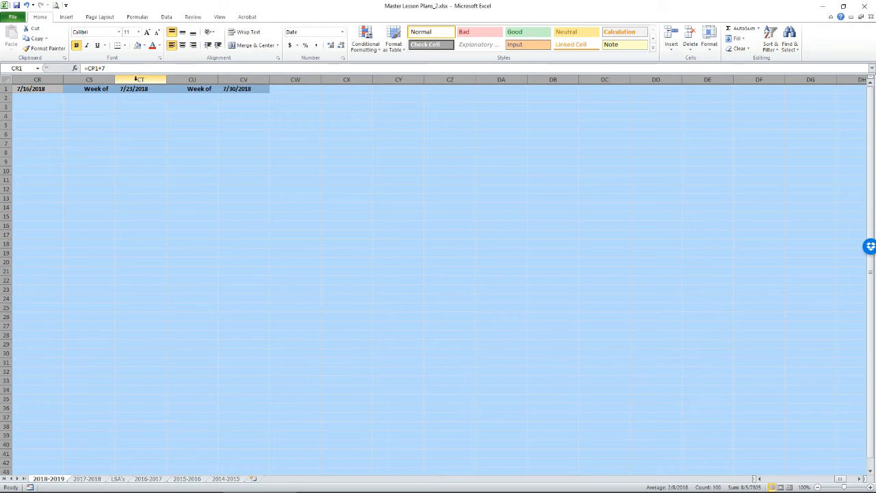
left_click(130, 96)
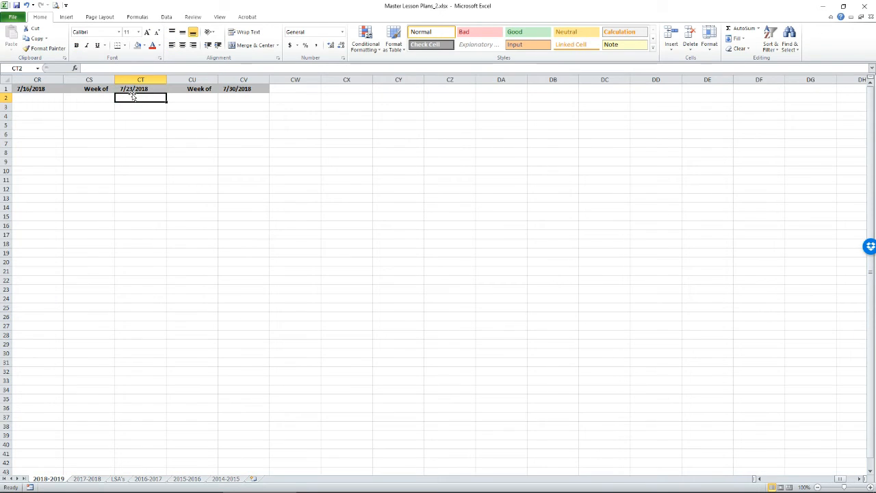
- Align the row 2 cells under the week headings, A2:CV2, to the left and top
key("ctrl+Home")
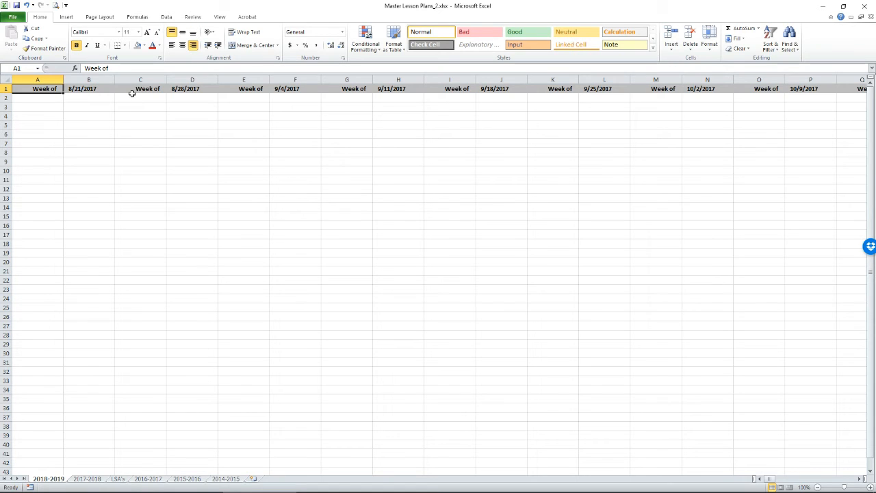
left_click(51, 96)
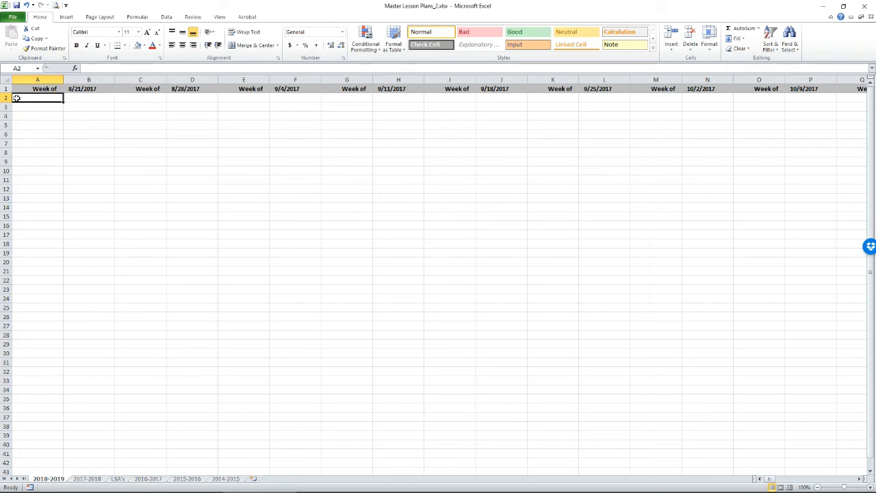
left_click_drag(34, 98, 785, 92)
left_click_drag(873, 61, 753, 96)
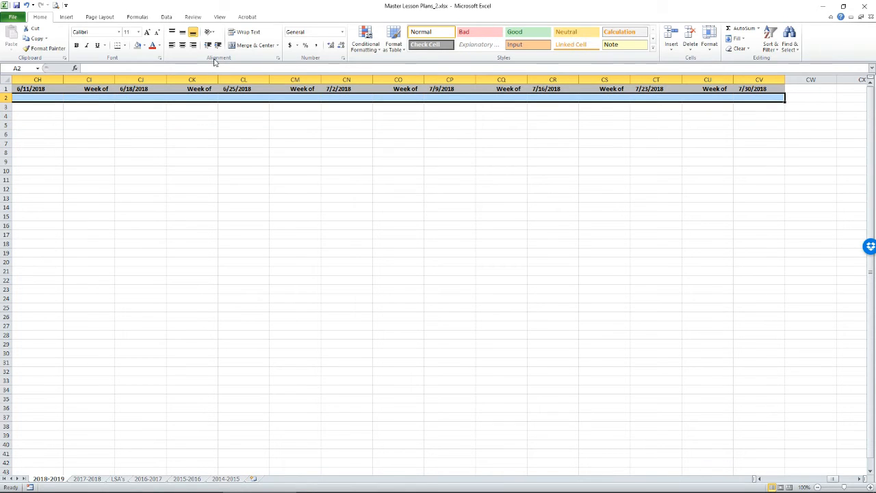
left_click(172, 45)
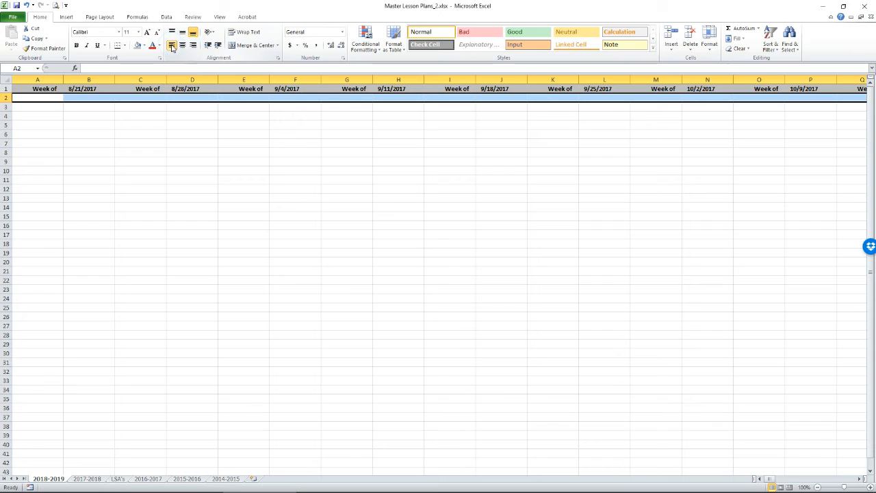
left_click(172, 32)
- Apply the Left (Indent) alignment to A2:CV2 and give the range bold text and the same grey fill as row 1
right_click(186, 96)
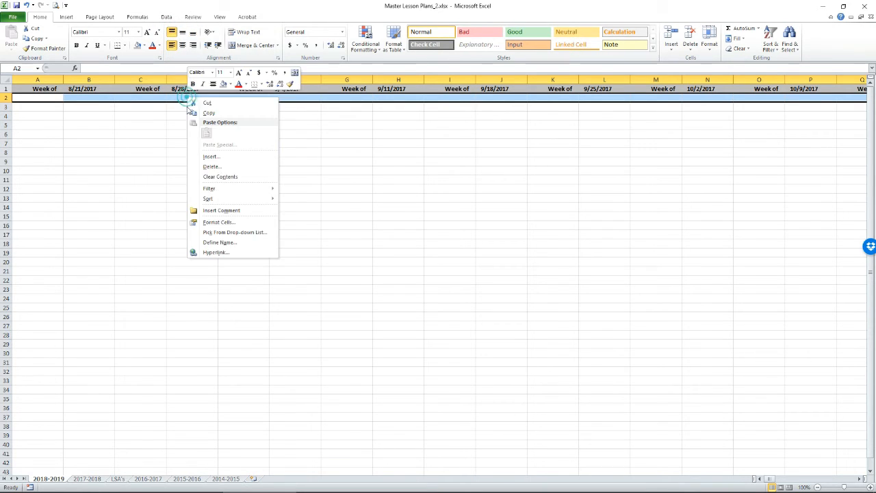
left_click(227, 221)
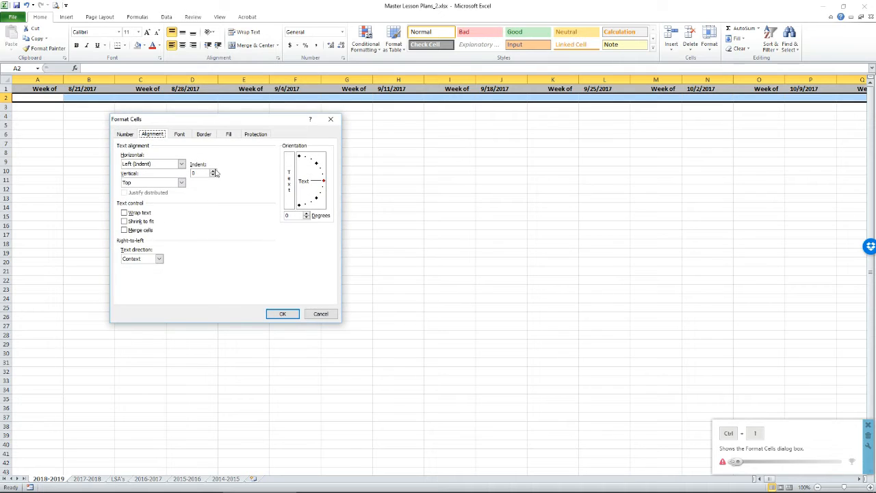
left_click(282, 312)
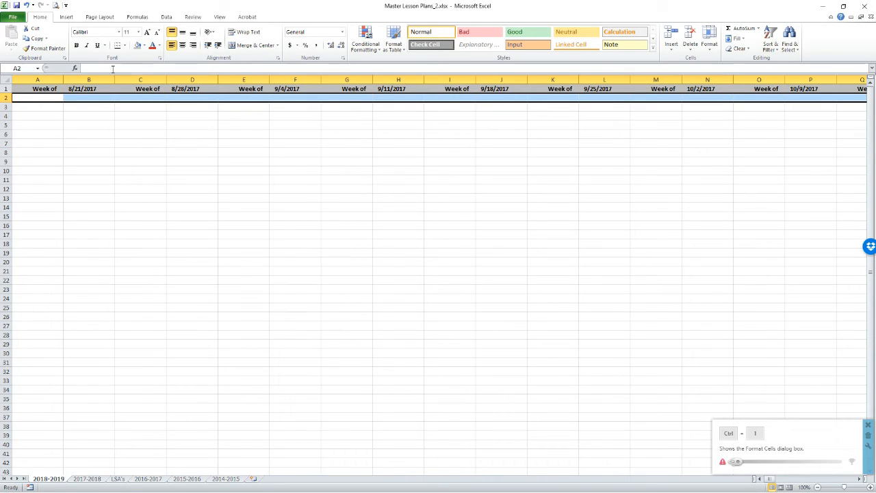
left_click(77, 46)
left_click(141, 45)
- Enter the label "Name" in A3 and the student's first name in B3
left_click(43, 107)
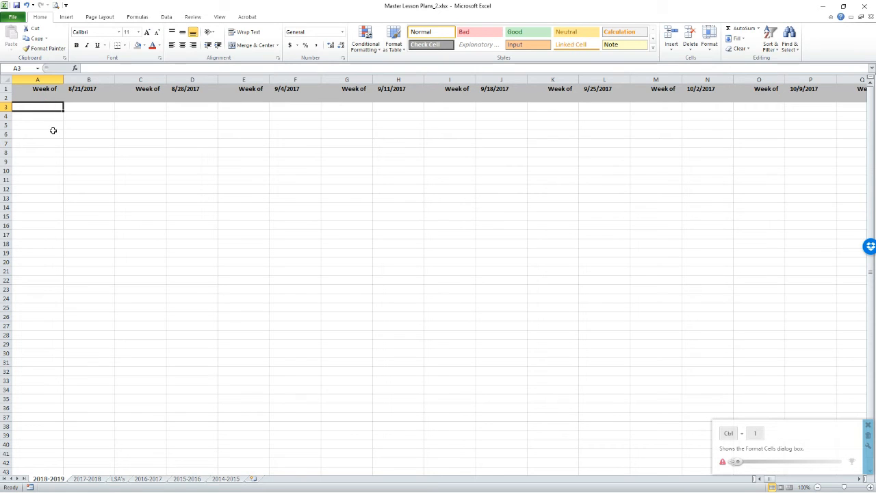
type("N")
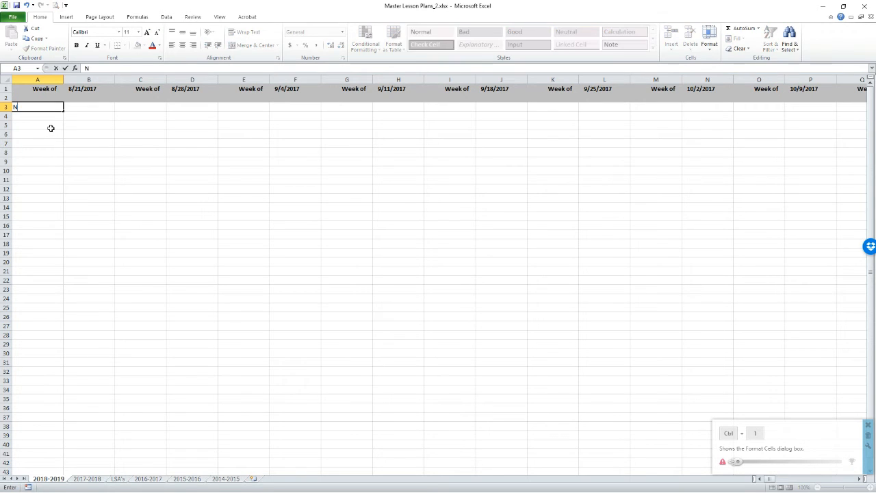
type("me")
key("BackSpace")
key("BackSpace")
type("am,e")
key("BackSpace")
key("BackSpace")
key("Tab")
type("P")
key("BackSpace")
key("Left")
type("Name")
key("Tab")
type("Po")
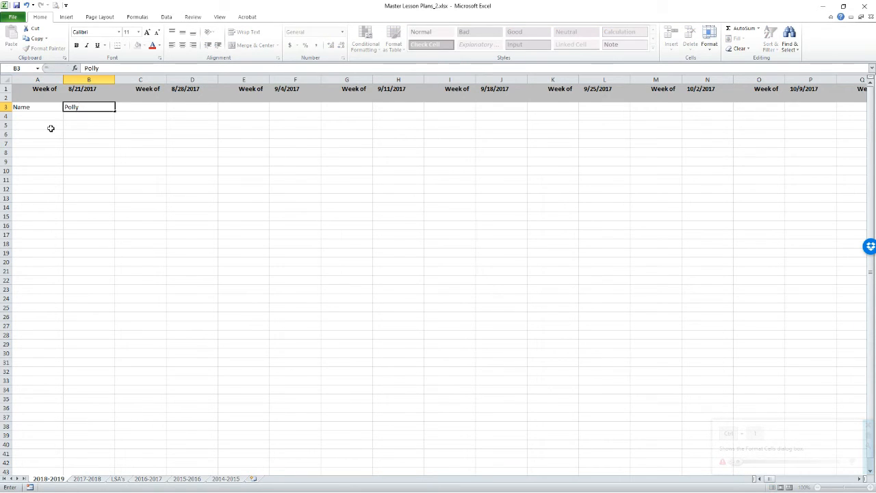
key("Return")
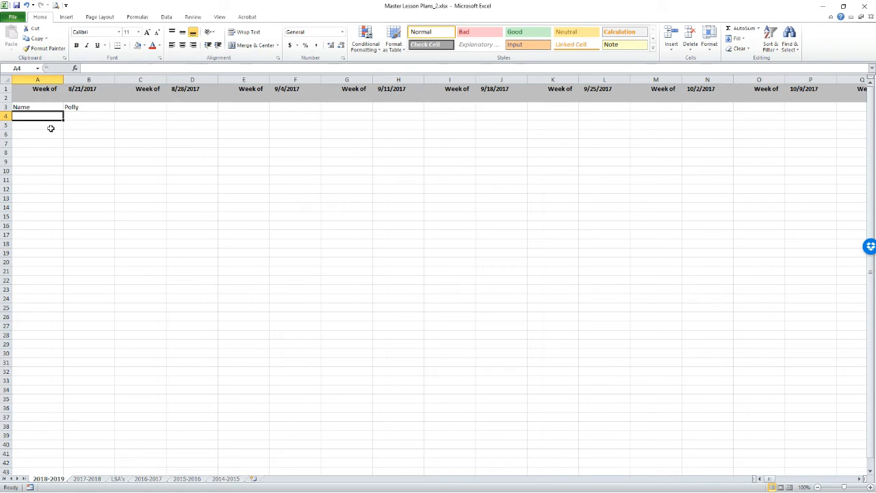
- Enter the labels Reading, Technique, Pieces, Lab and Notes down cells A4:A8
type("Reading")
key("Return")
type("Technique")
key("Return")
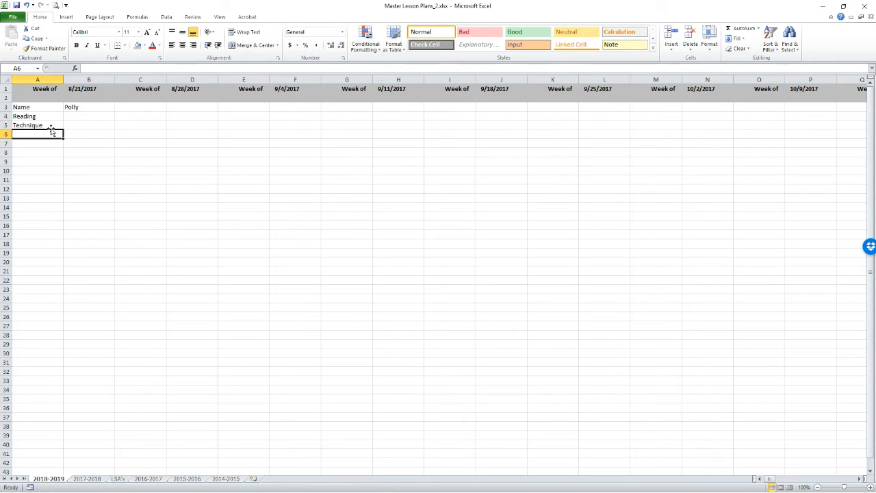
type("Pieces")
key("Return")
type("Lab")
key("Return")
type("Notes")
key("Return")
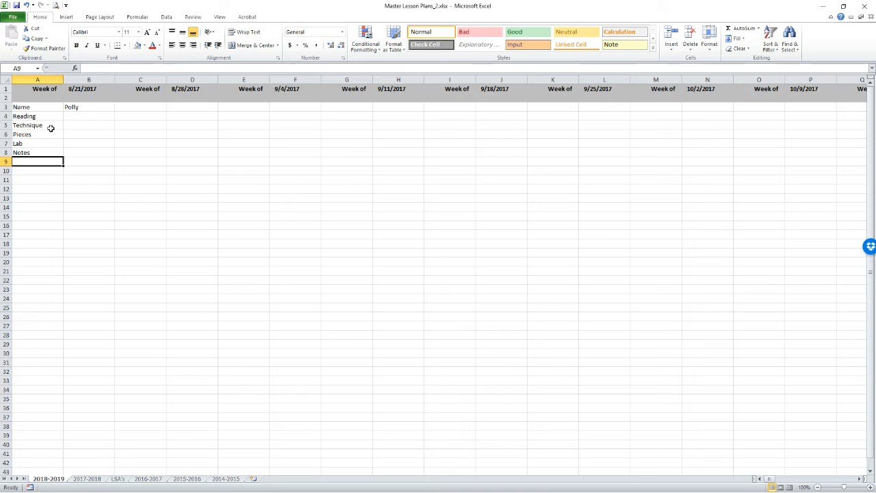
- Replace the label in A8 with "Theory" and enter "Notes" in A9
type("T")
key("BackSpace")
key("Escape")
key("Up")
type("Theory")
key("Return")
type("Notes")
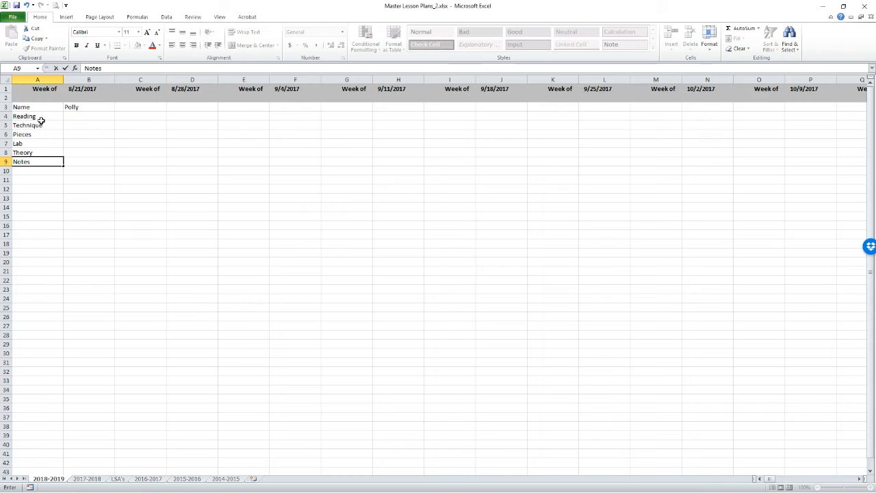
left_click(41, 122)
- Format the labels in A3:A9 with the grey fill, bold text, and right and top alignment
left_click_drag(49, 108, 47, 163)
left_click(137, 46)
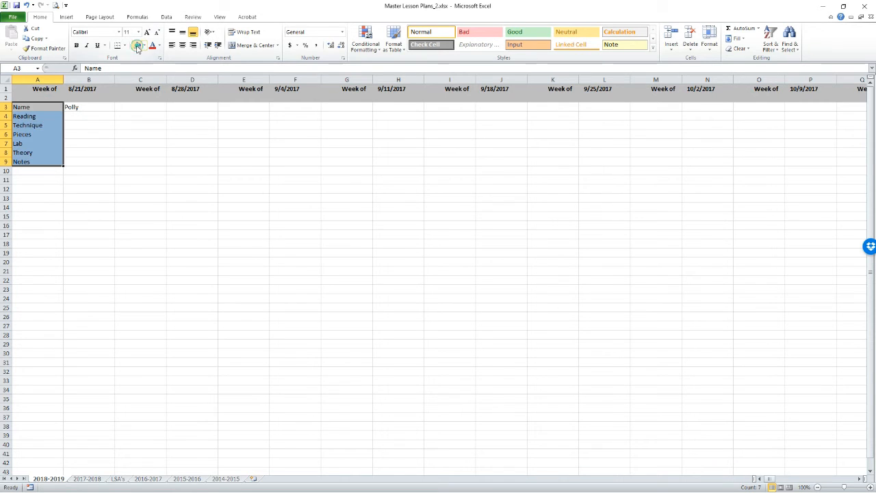
left_click(193, 46)
left_click(77, 46)
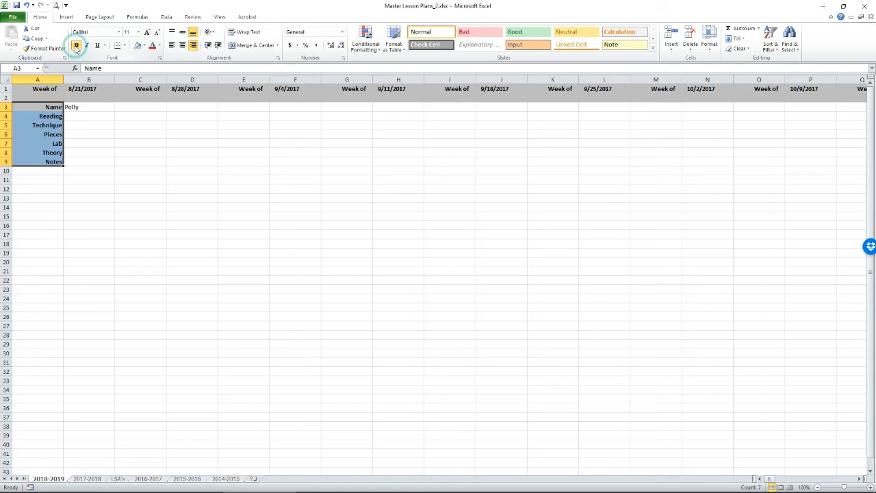
left_click(171, 34)
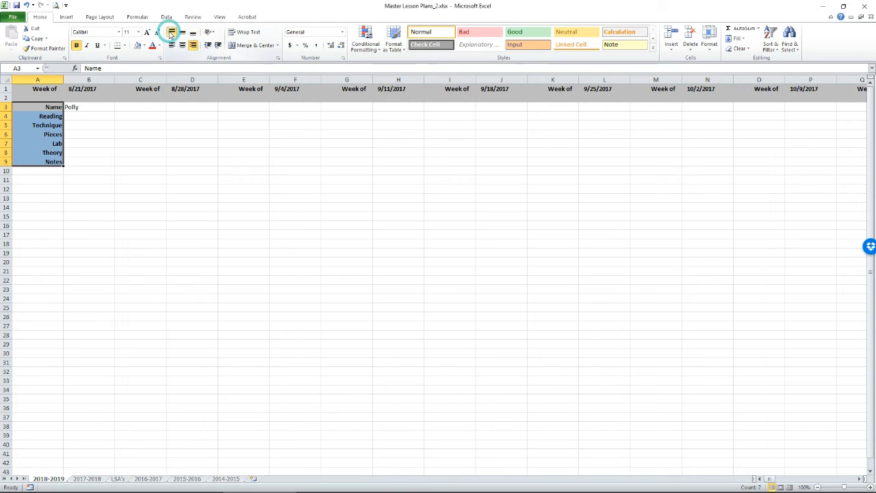
- Indent the labels in A3:A9 from the right cell edge
right_click(34, 123)
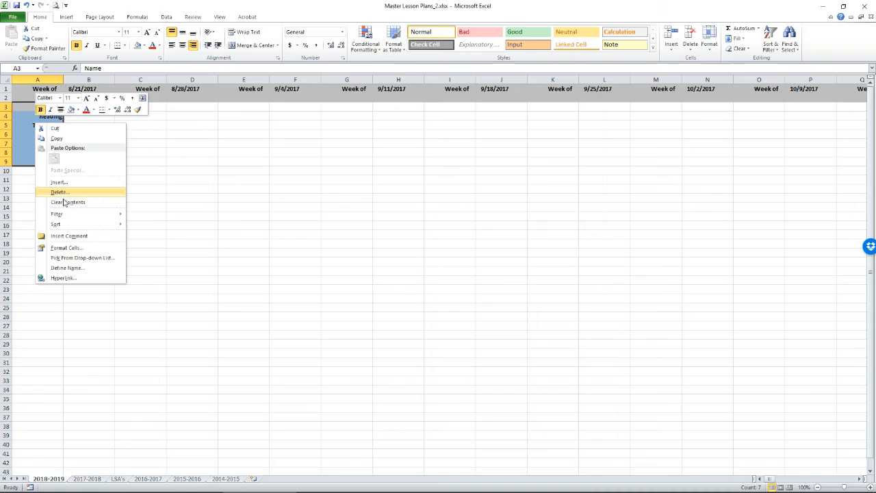
left_click(69, 247)
left_click(105, 197)
left_click(174, 340)
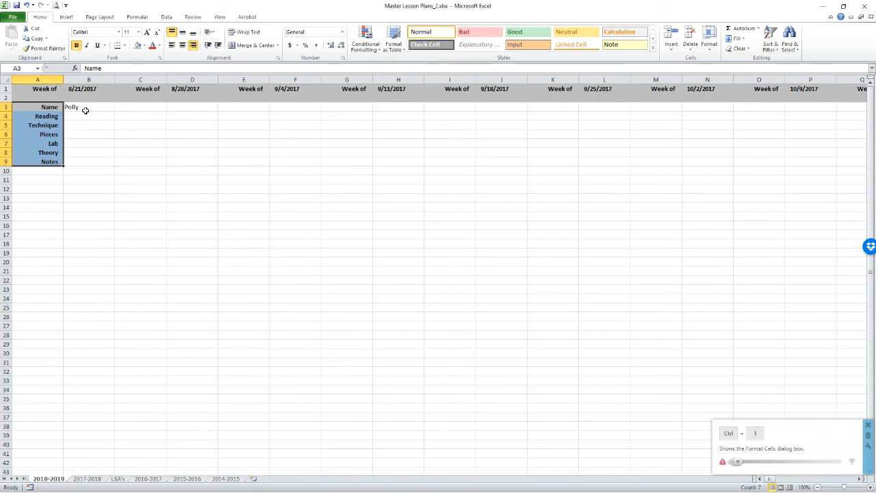
- Align B3:B9 to the top and left, using Left (Indent) with an indent of 1
left_click(87, 107)
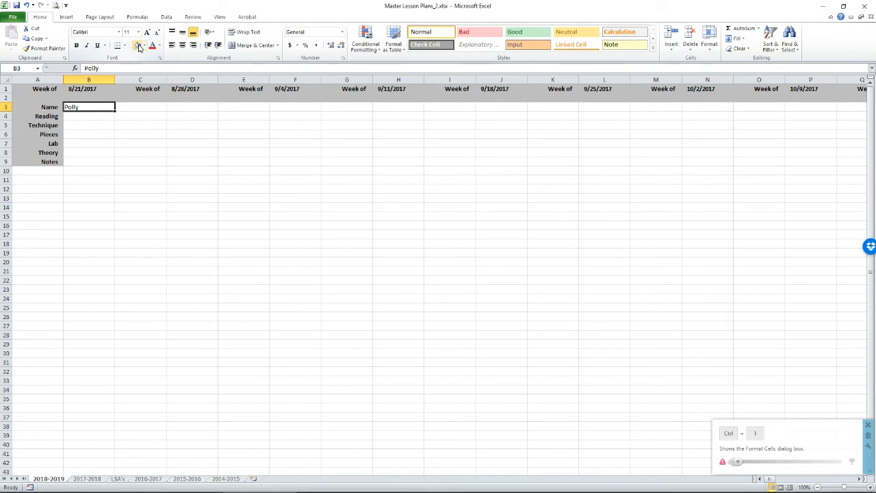
left_click_drag(93, 107, 92, 157)
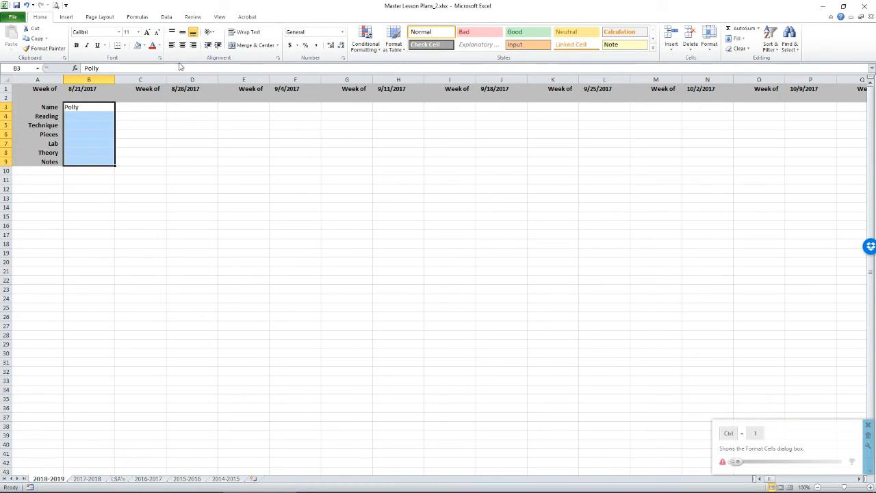
left_click(174, 33)
left_click(171, 45)
right_click(86, 123)
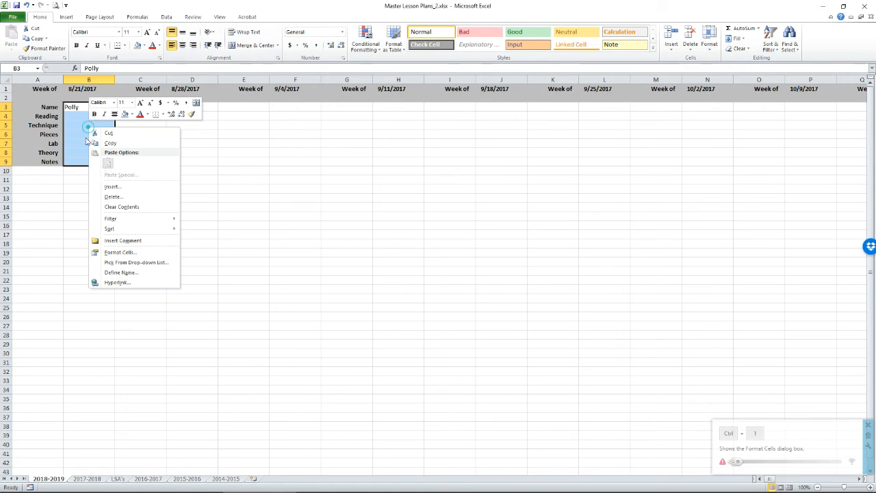
left_click(119, 248)
left_click(115, 203)
left_click(189, 348)
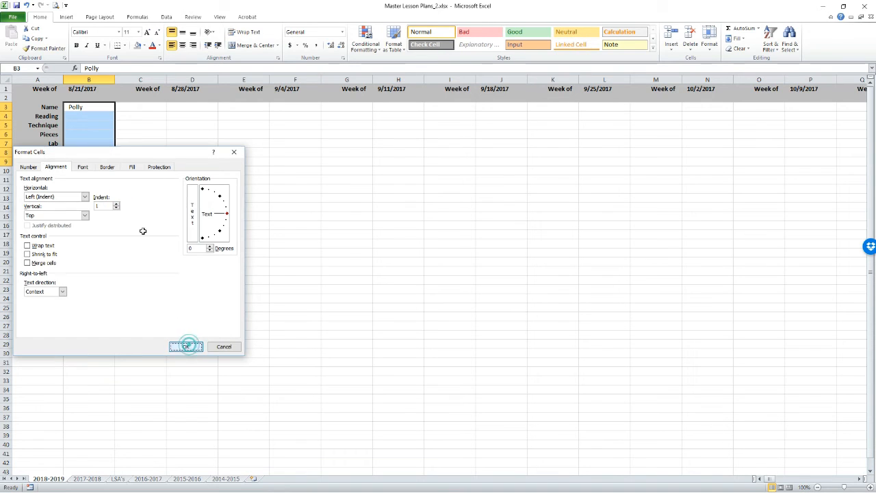
- Make the student's name in B3 bold and give the cell the grey fill
left_click(89, 107)
left_click(76, 45)
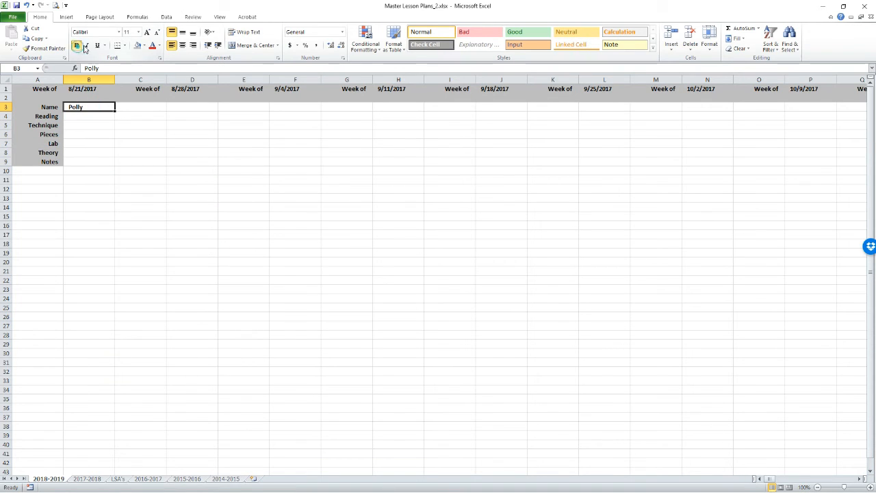
left_click(137, 45)
left_click(93, 114)
- Copy the lesson block A3:B9 to A10 and enter the second student's first name in B10
left_click_drag(42, 107, 90, 162)
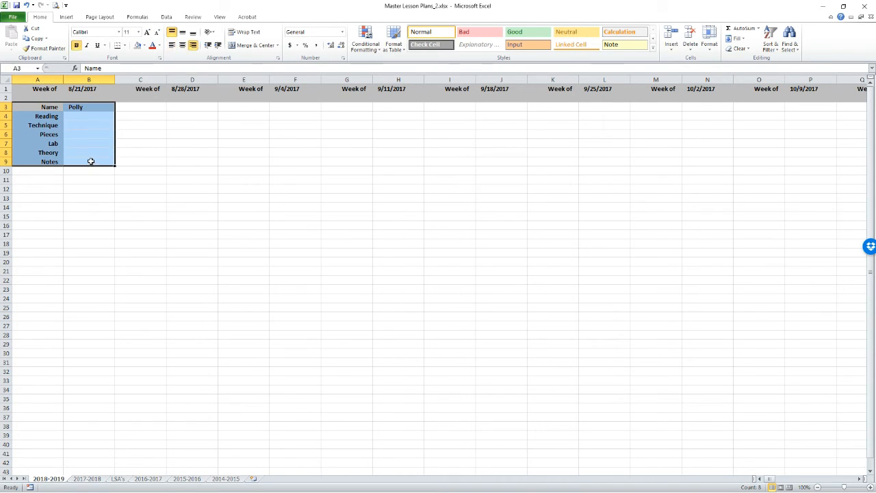
key("ctrl+c")
left_click(53, 171)
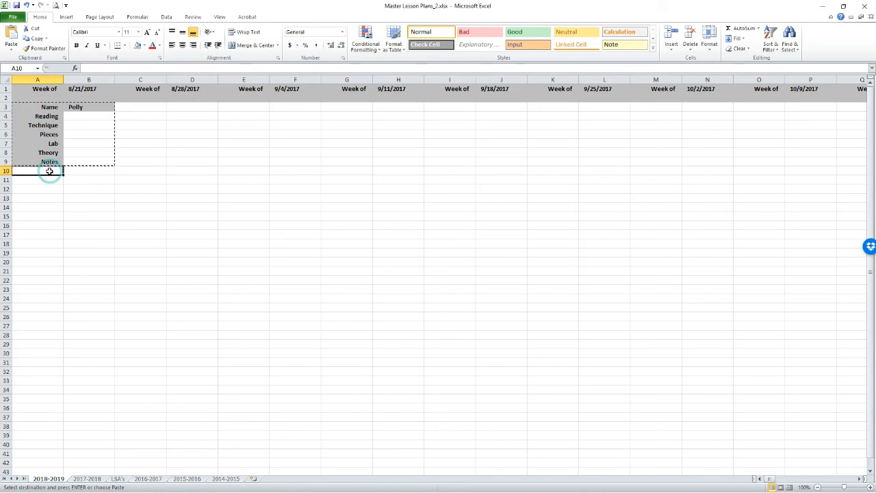
key("ctrl+v")
left_click(82, 171)
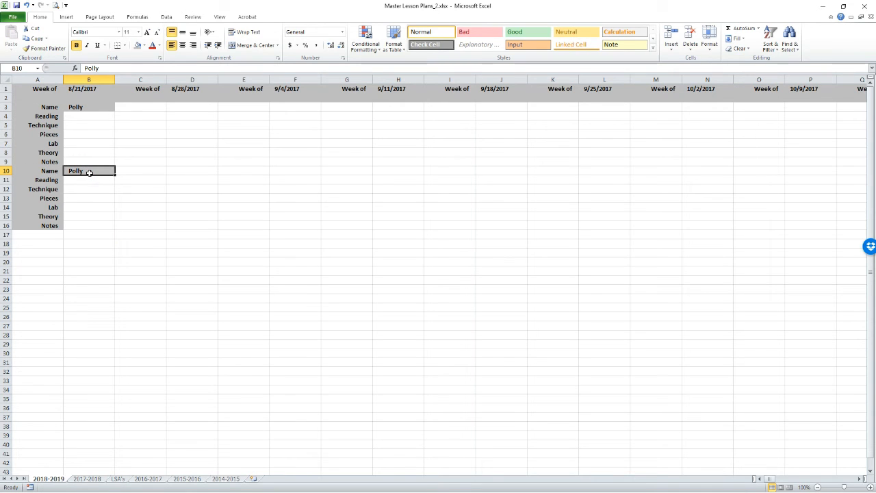
type("David")
key("Return")
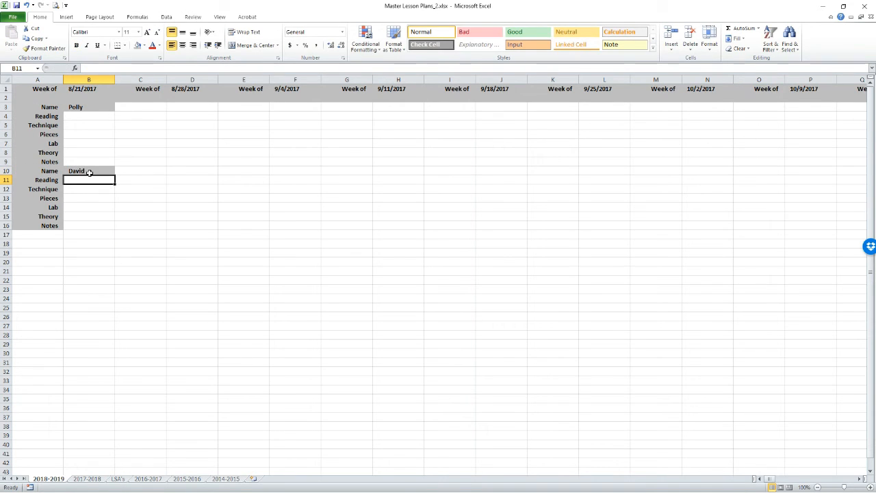
- Copy the second student's block A10:B16 to A17 and enter the third student's first name in B17
left_click_drag(52, 172, 71, 223)
key("ctrl+c")
left_click(48, 236)
key("ctrl+v")
left_click(104, 234)
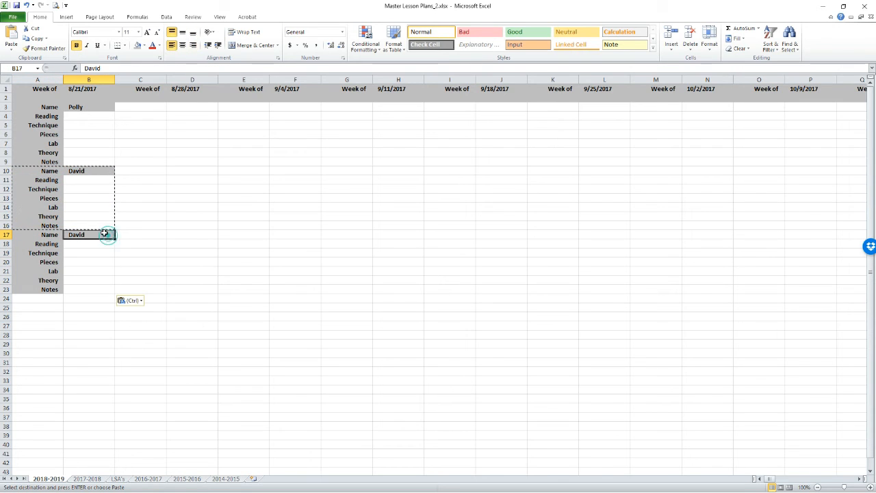
key("Escape")
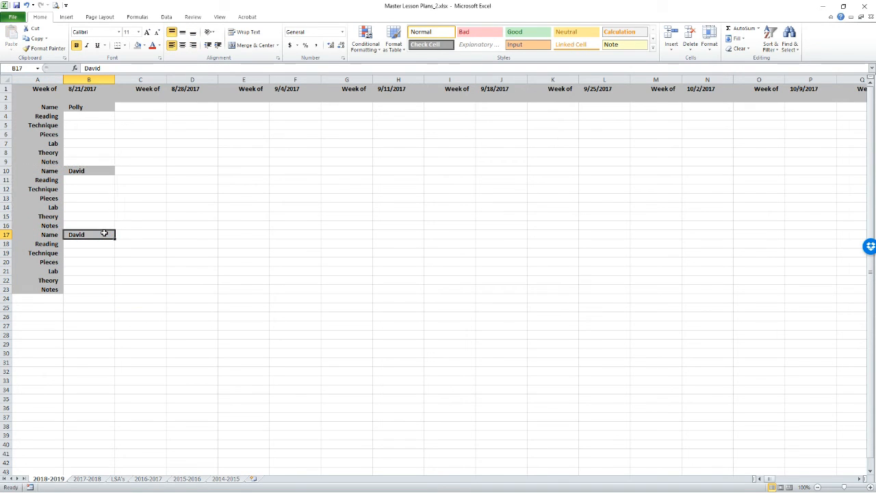
type("Brad")
key("Return")
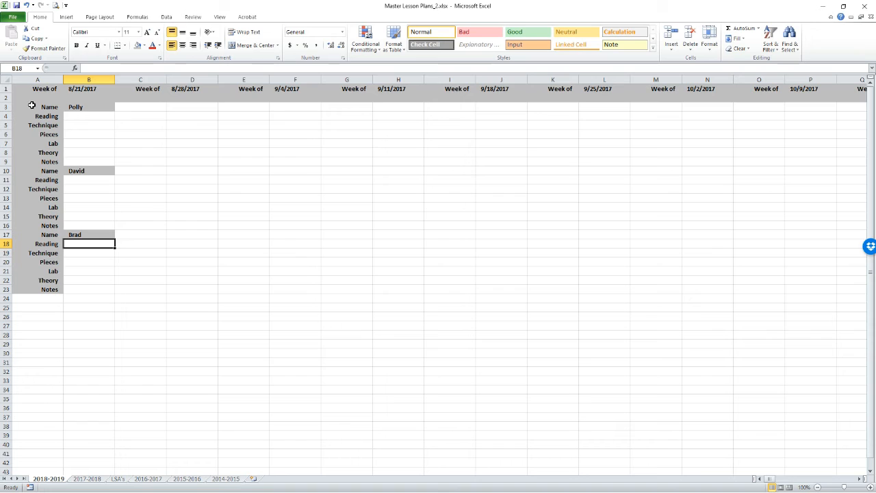
- Fill the three student blocks in A3:B23 across all weeks through column CV
left_click_drag(33, 107, 115, 295)
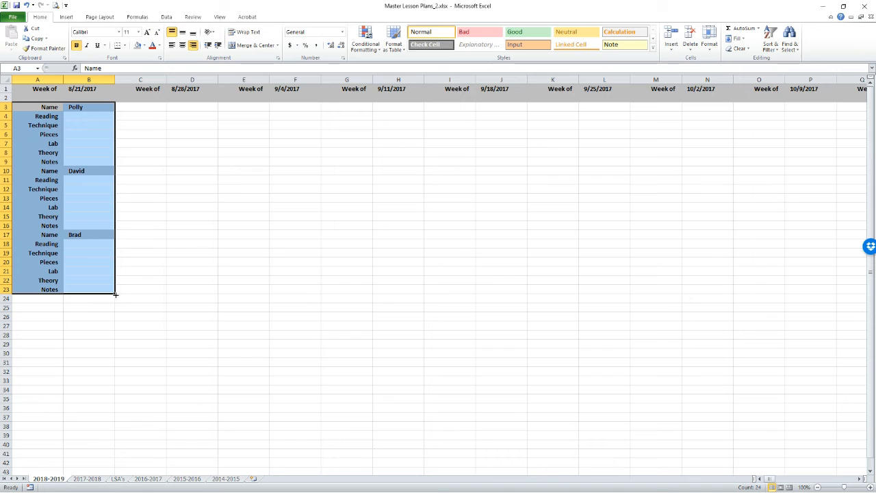
left_click_drag(115, 295, 306, 162)
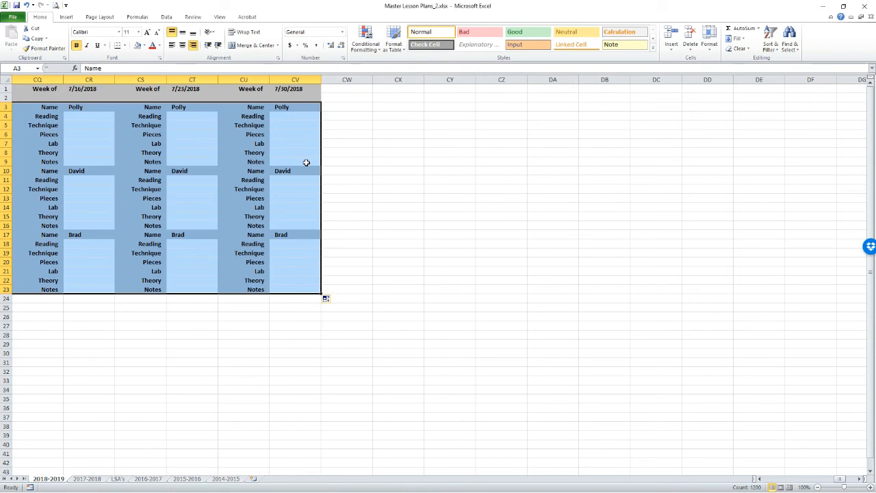
left_click(184, 154)
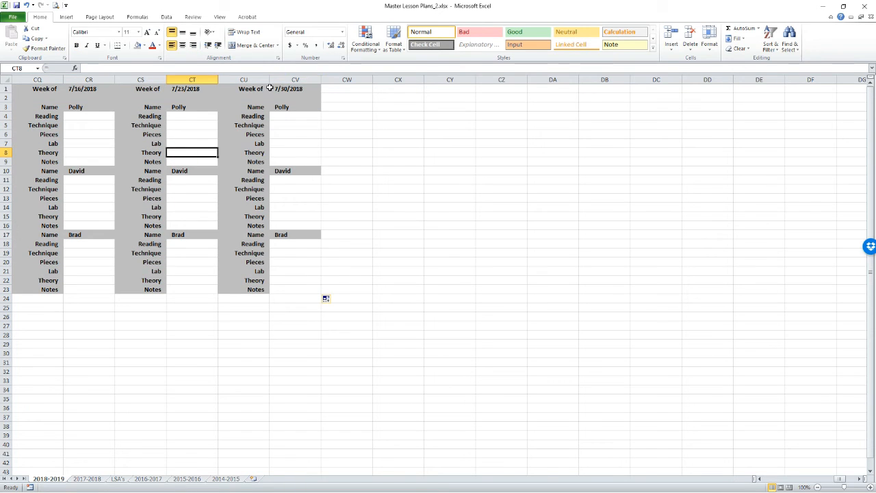
key("ctrl+Home")
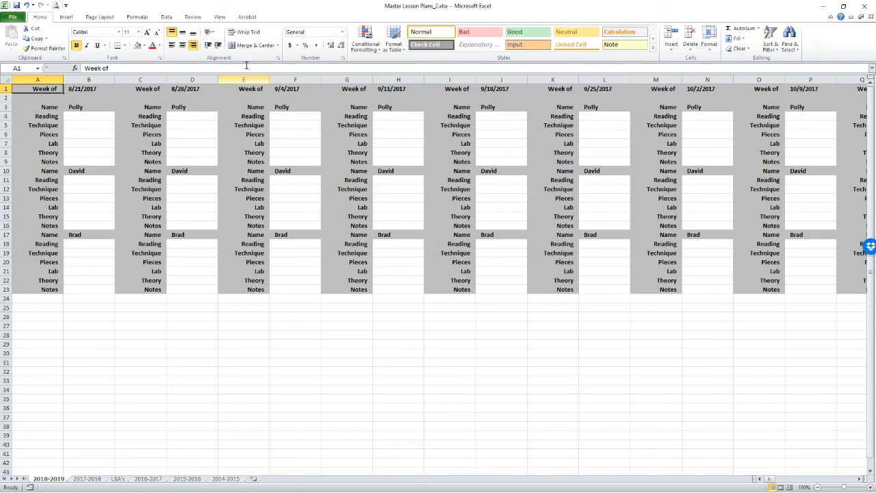
left_click(91, 125)
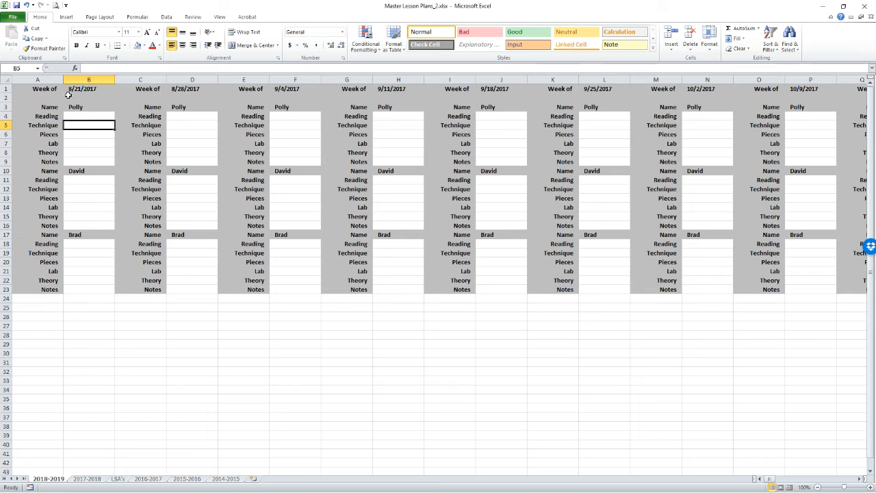
- Apply All Borders to the whole lesson plan range A1:CV23
left_click_drag(31, 89, 760, 289)
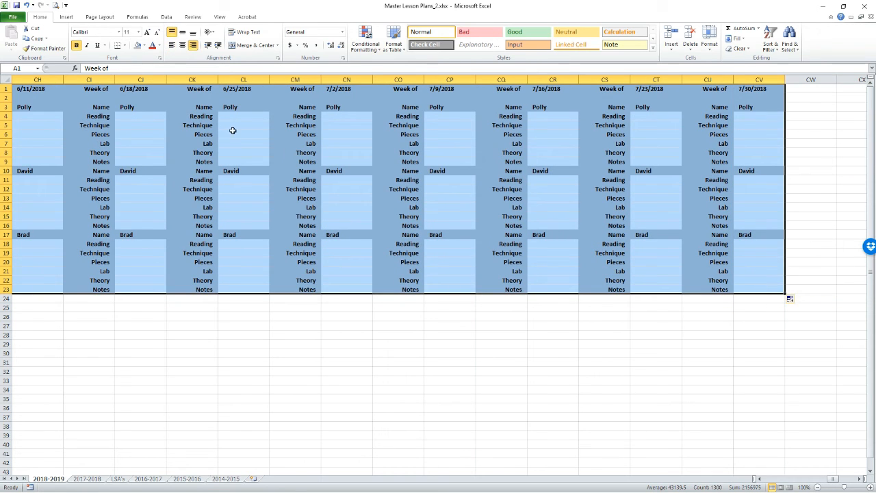
left_click(125, 46)
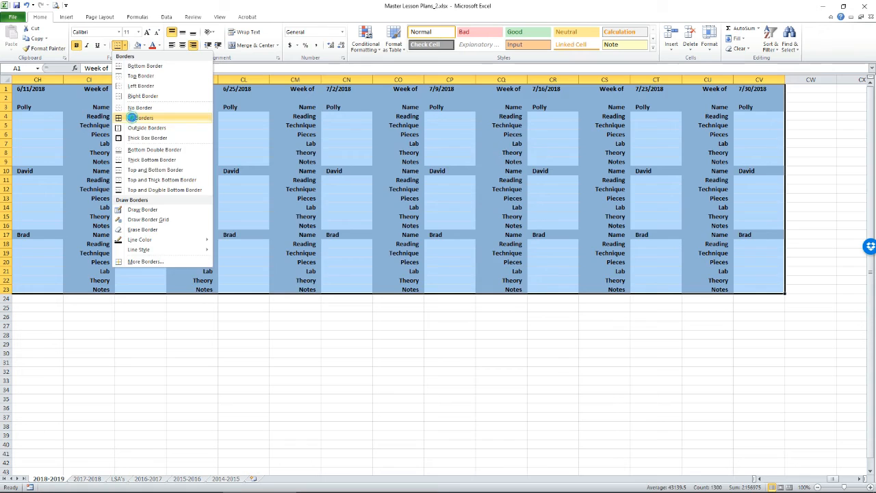
left_click(133, 119)
left_click(137, 133)
key("ctrl+Home")
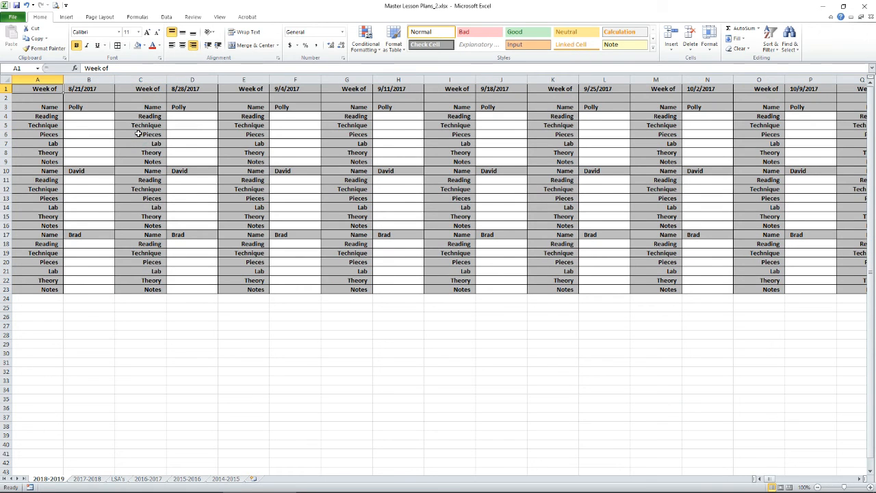
- Check the frozen headings on the 2017-2018 sheet and freeze rows 1 and 2 the same way on the 2018-2019 sheet
left_click(95, 479)
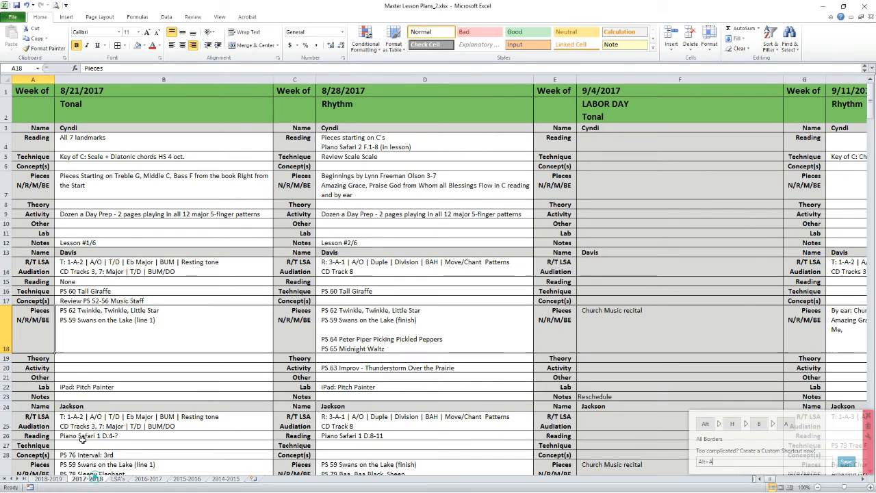
scroll(27, 113, "down", 5)
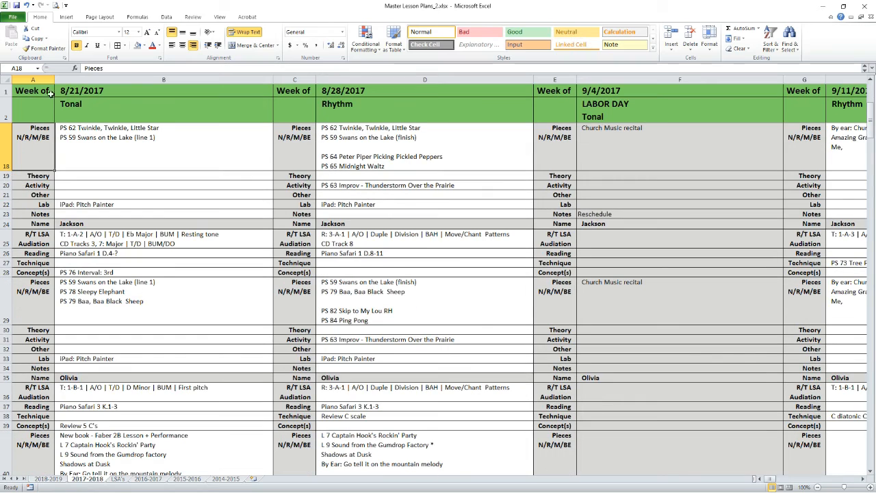
scroll(209, 150, "up", 5)
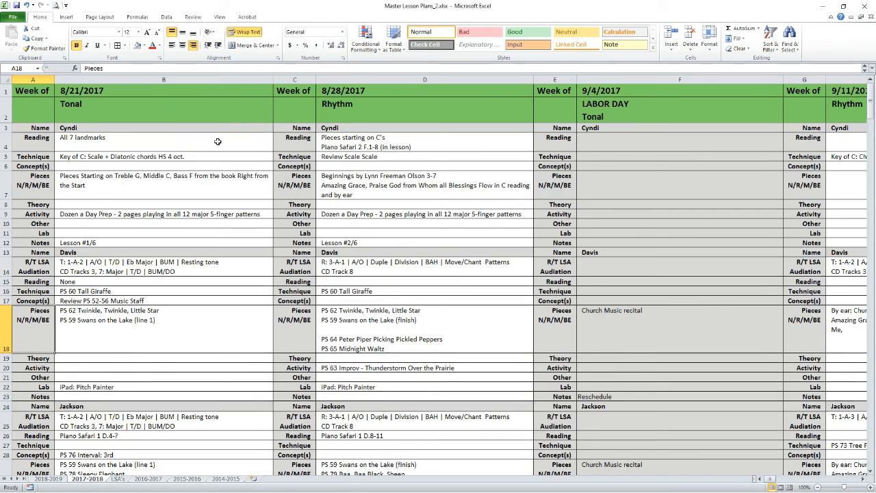
left_click(48, 479)
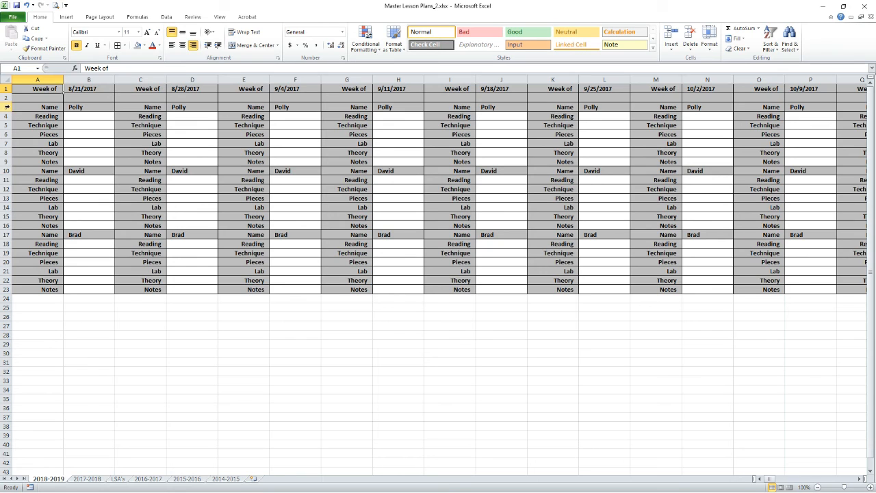
left_click(7, 107)
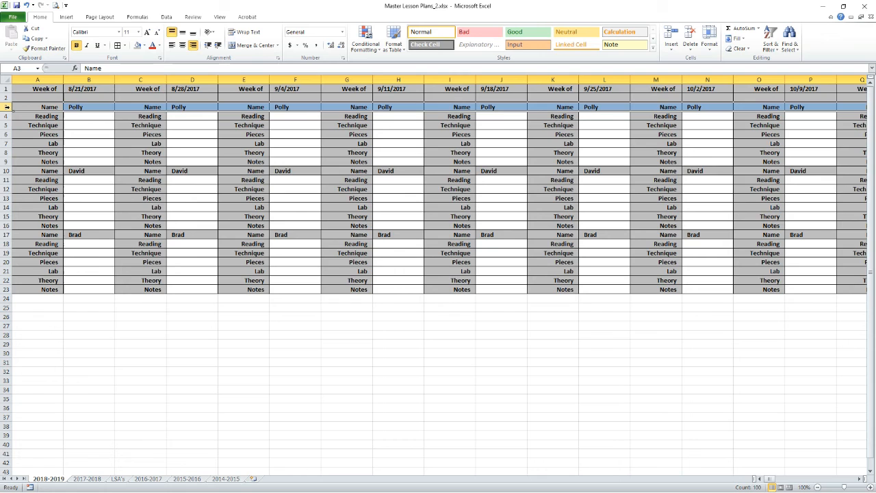
left_click(219, 17)
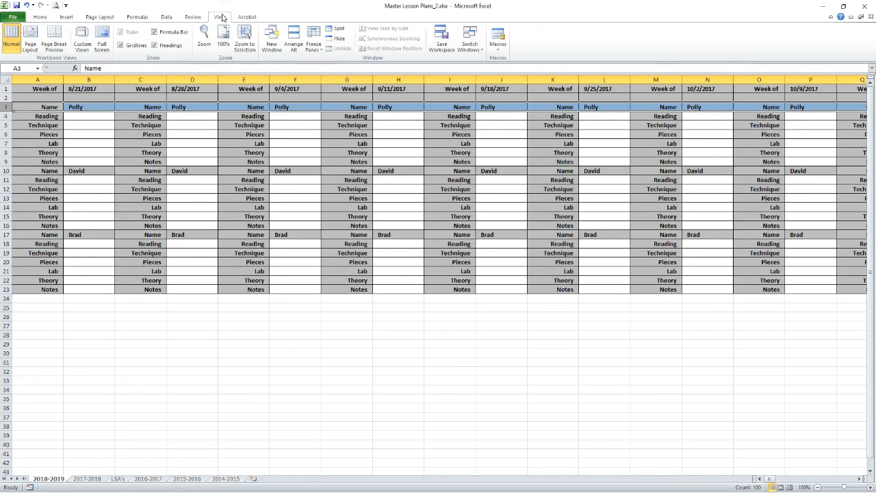
left_click(313, 46)
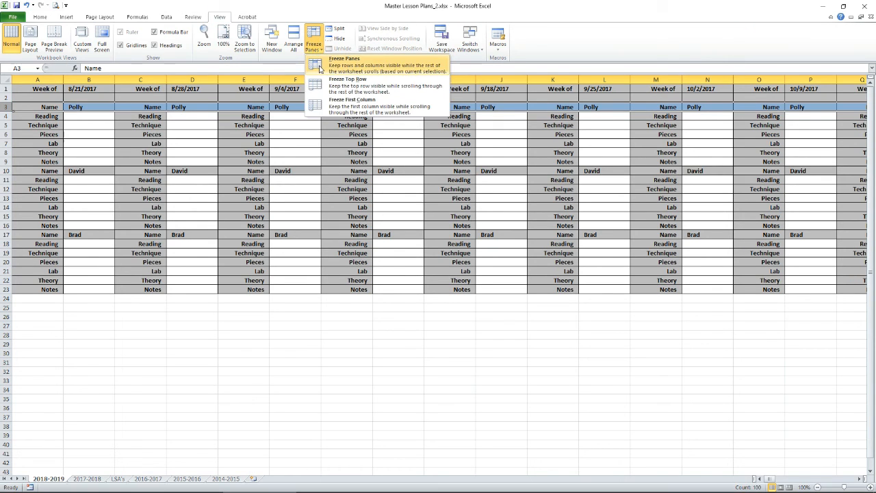
left_click(320, 64)
left_click(99, 134)
scroll(89, 127, "down", 2)
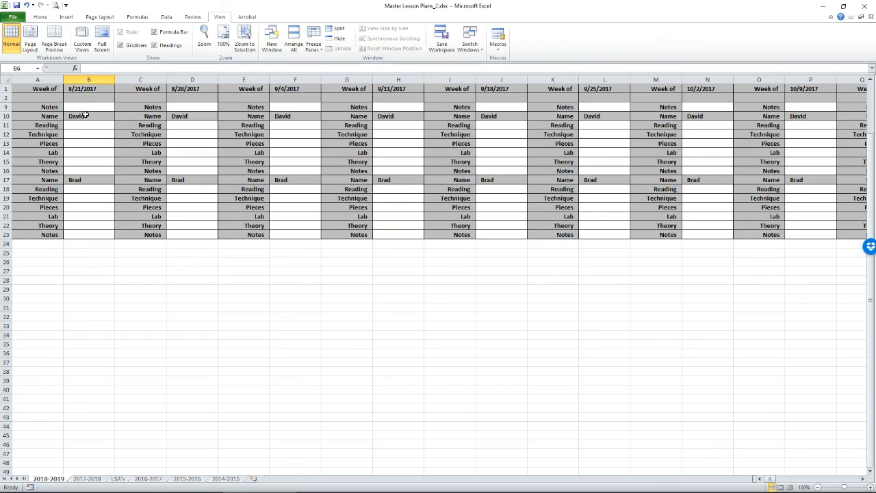
- Enter "First week of lessons" in B2 under the 8/21/2017 heading and autofit column B to it
left_click(85, 98)
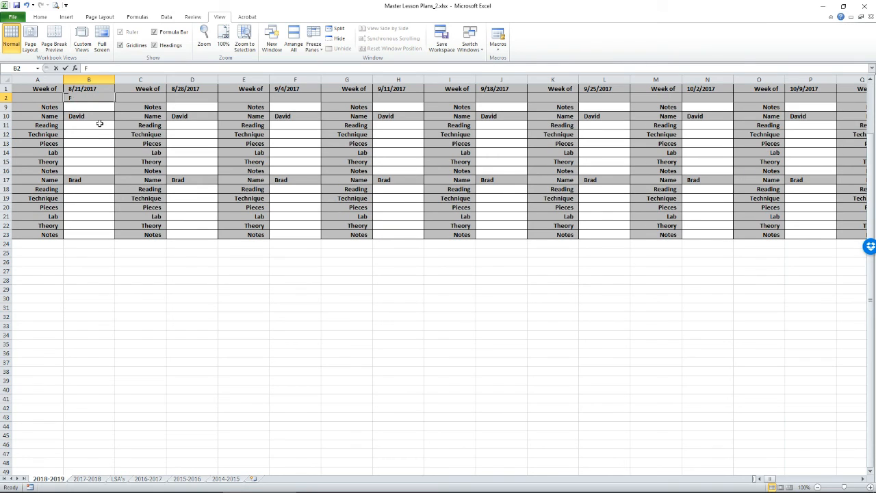
type("First")
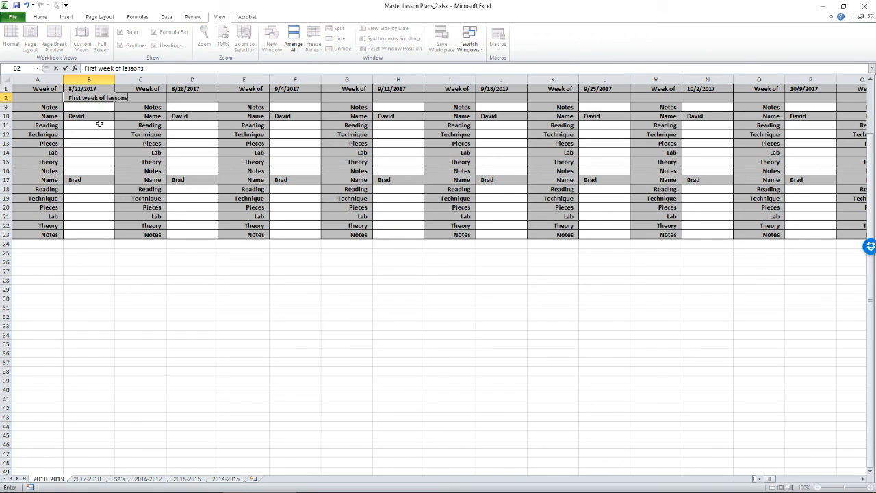
type(" week of lessons")
key("Tab")
key("Tab")
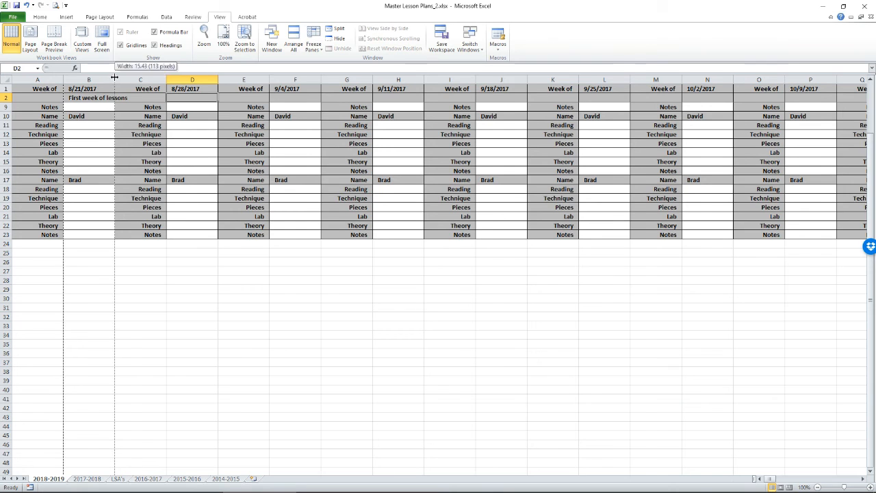
double_click(114, 79)
left_click(109, 98)
scroll(114, 127, "up", 2)
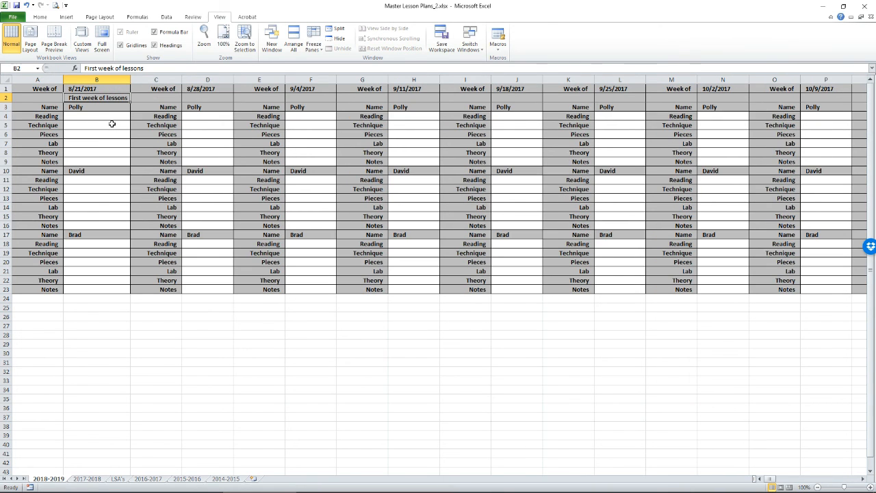
scroll(112, 123, "down", 5)
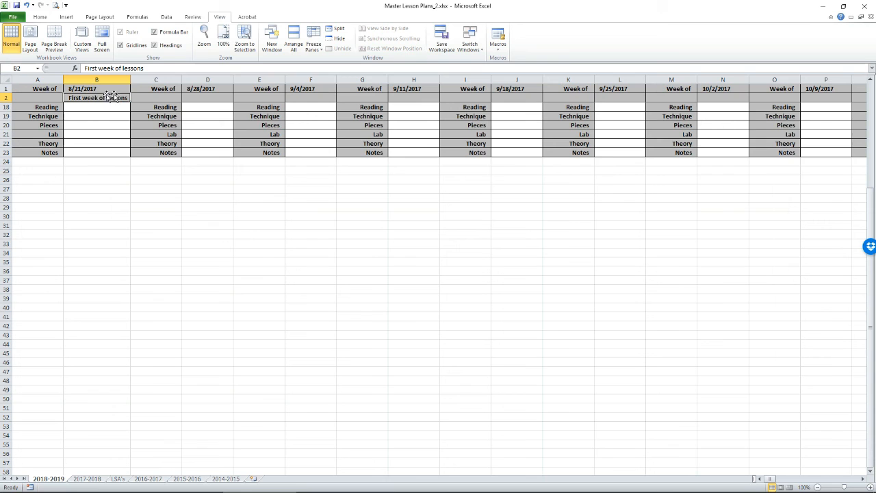
left_click(83, 89)
left_click(89, 117)
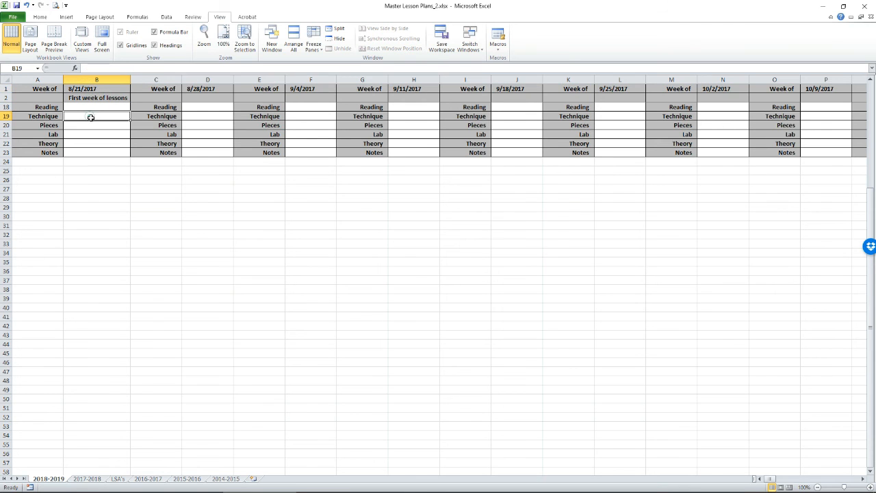
scroll(89, 116, "up", 5)
- Enter "Hot cross buns" followed by a line break in the first student's Pieces cell B6 for the week of 8/21/2017
left_click(95, 117)
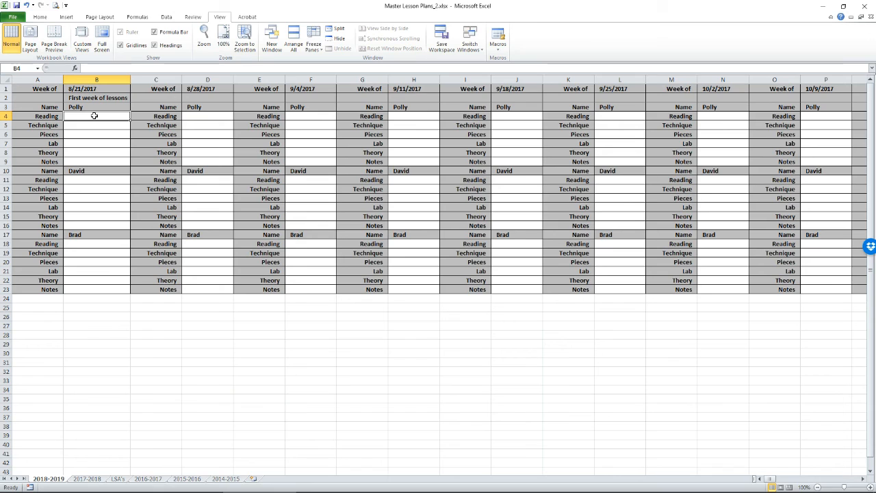
key("Down")
key("Down")
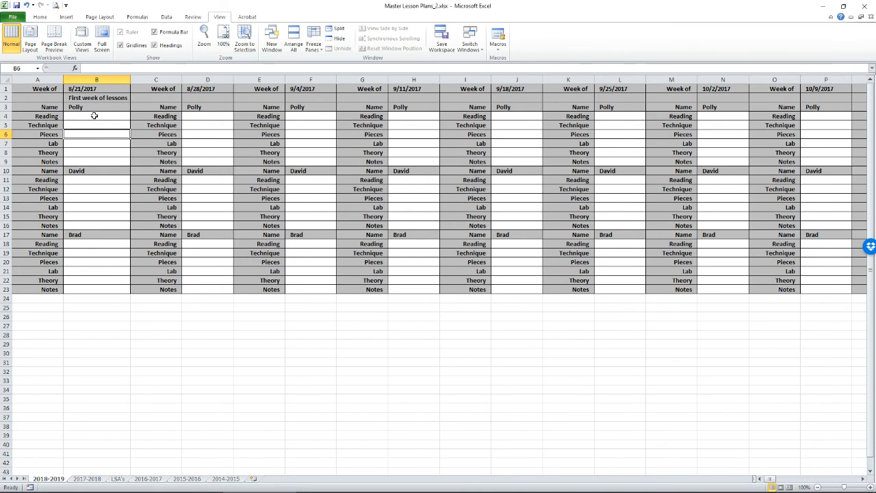
type("Hot cross buns")
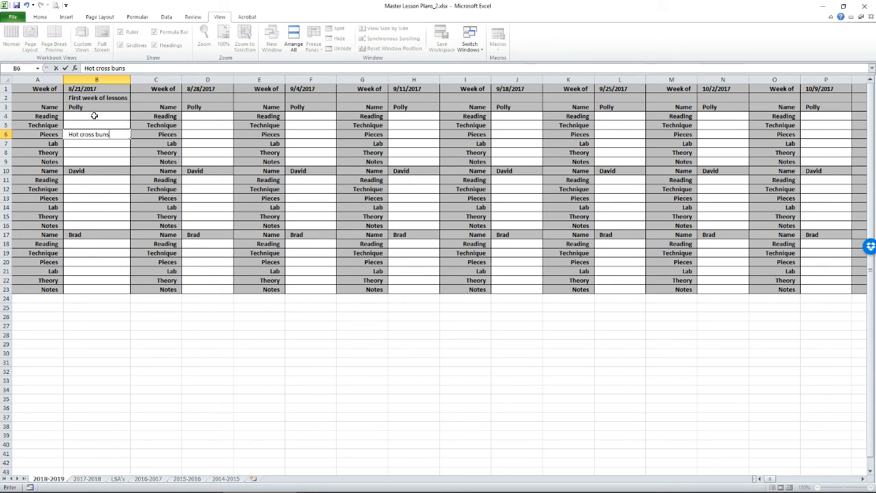
key("alt+Return")
key("Tab")
- Enter "Hot cross buns" and "twinkle twinkle" in Pieces cell D6 for 8/28/2017, on separate lines with a blank line between
key("Tab")
type("Hot cross buns")
key("alt+Return")
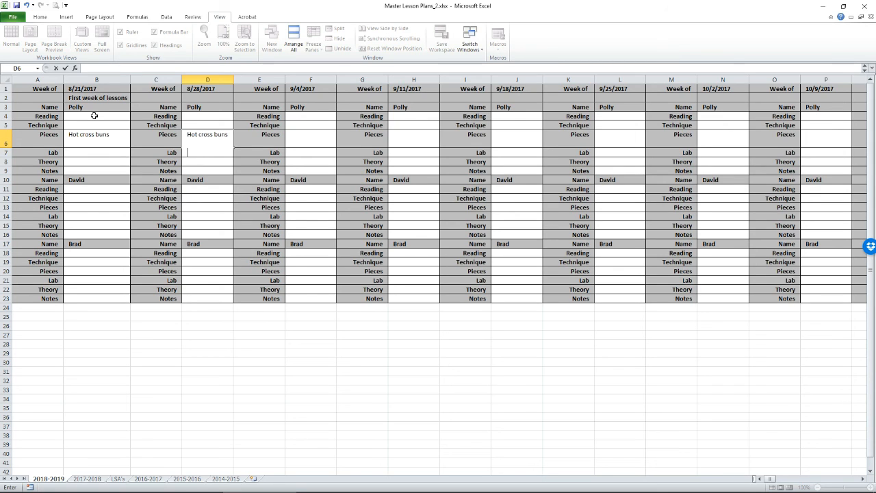
type("kle twinkle")
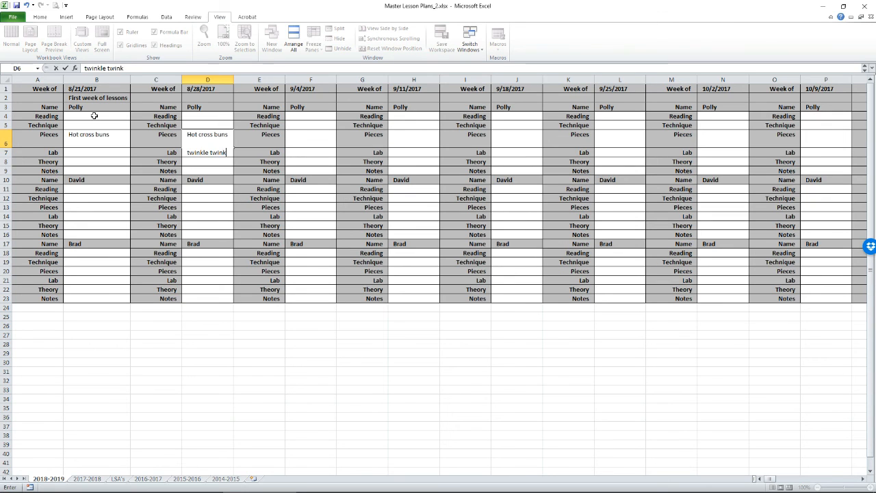
key("Return")
key("Up")
key("Right")
key("Right")
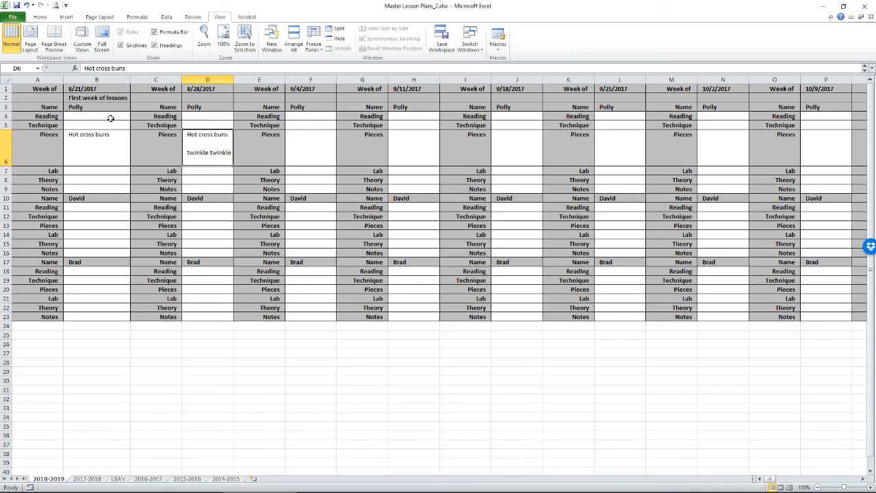
left_click(109, 117)
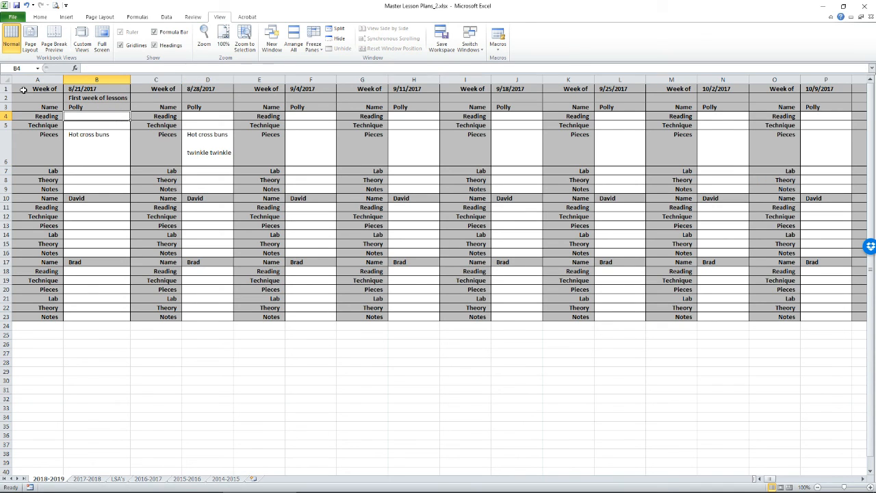